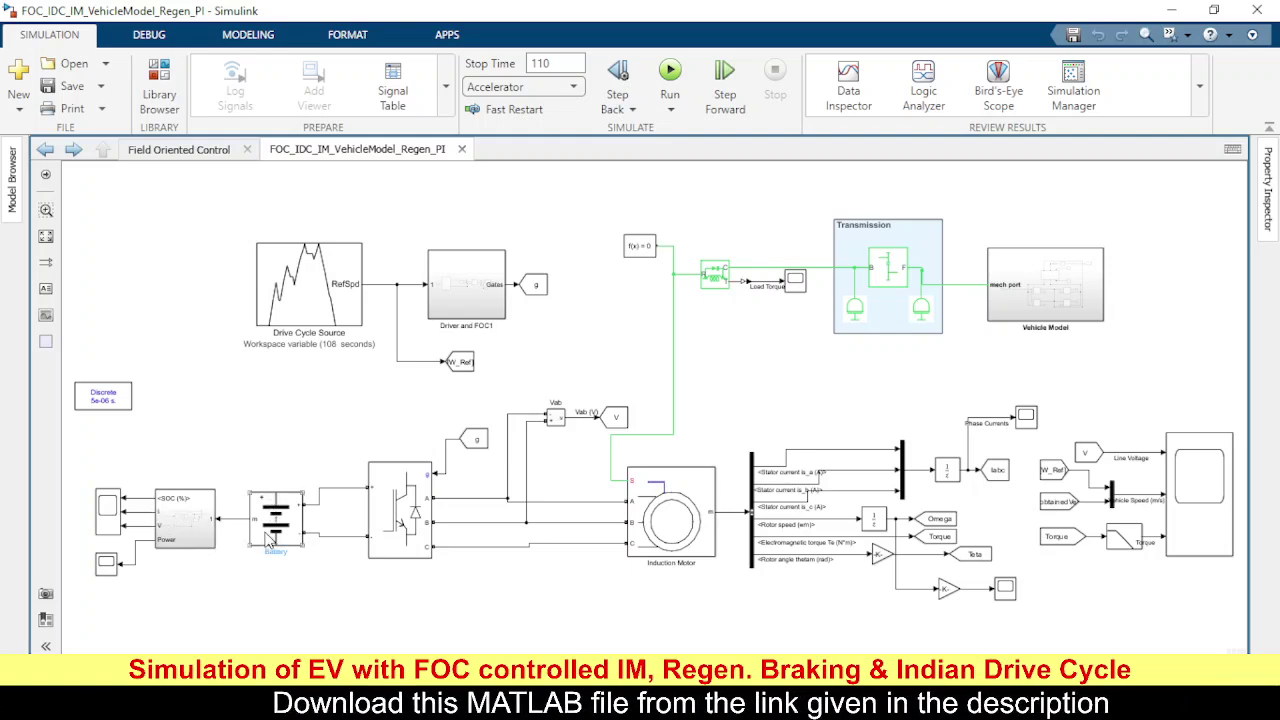
Inspect the Universal Bridge and Induction Motor, review the motor's rotor type options in its block parameters, and close them
left_click(400, 522)
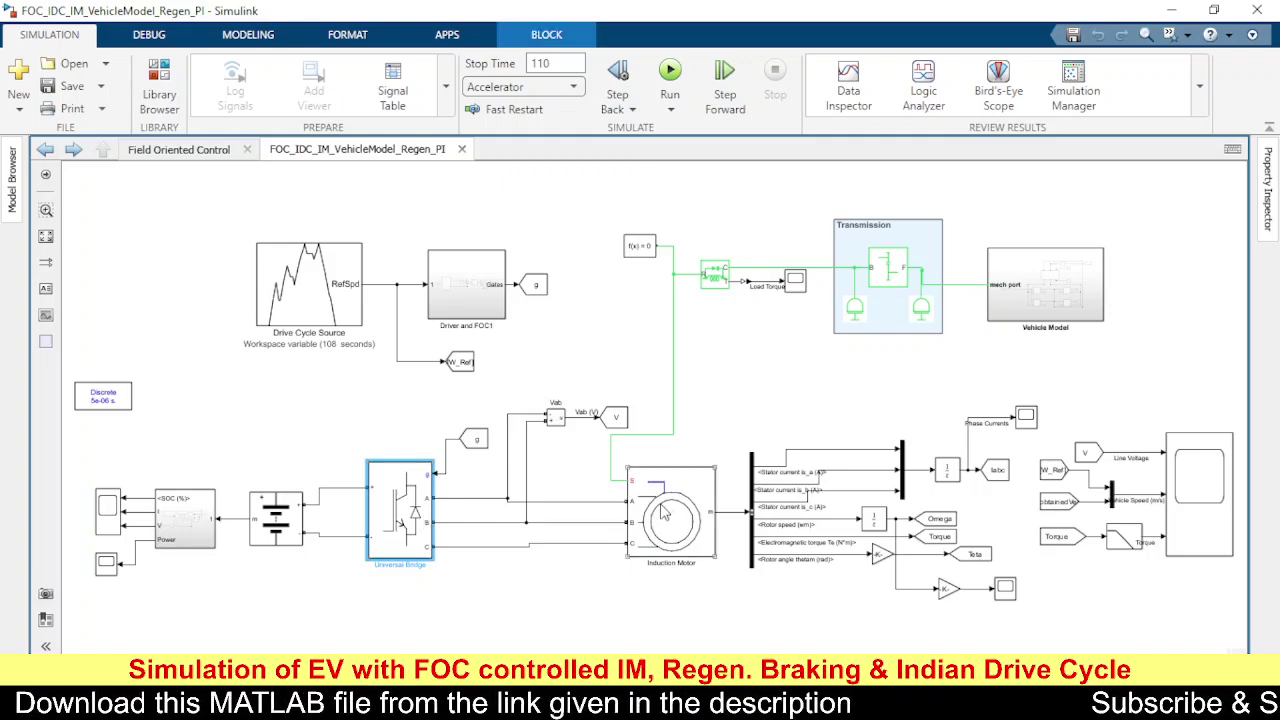
left_click(683, 527)
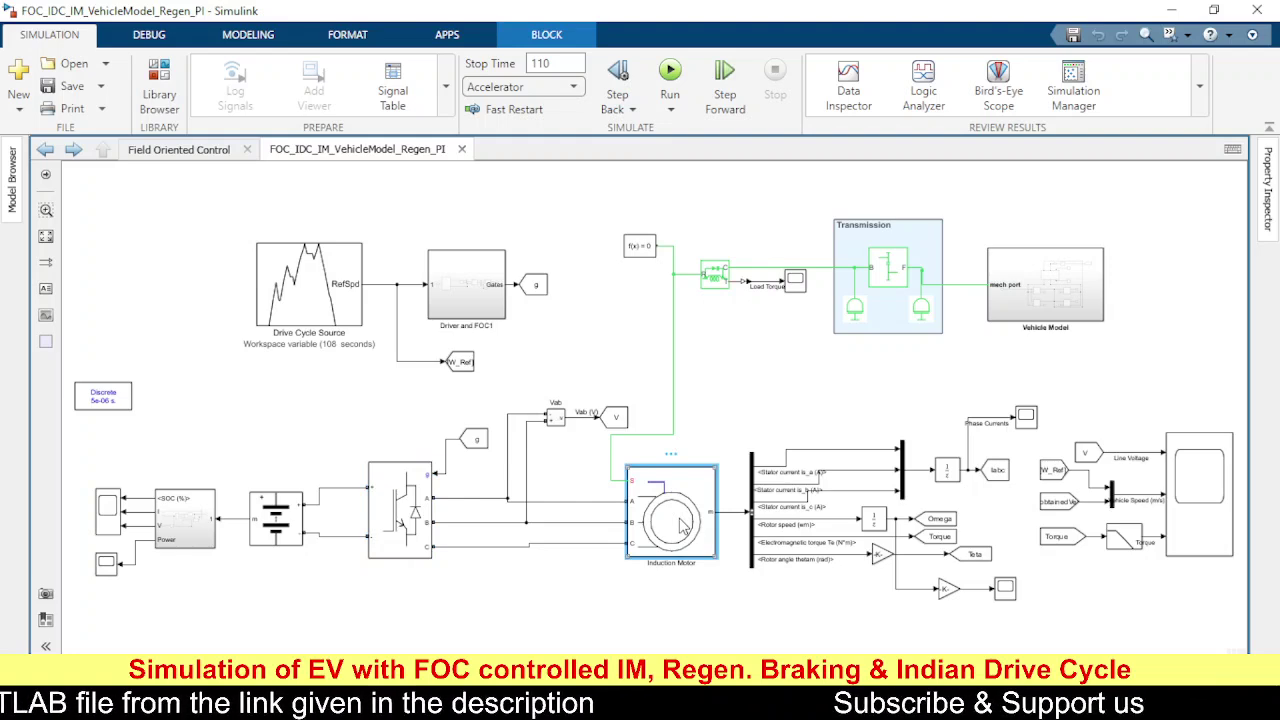
double_click(683, 527)
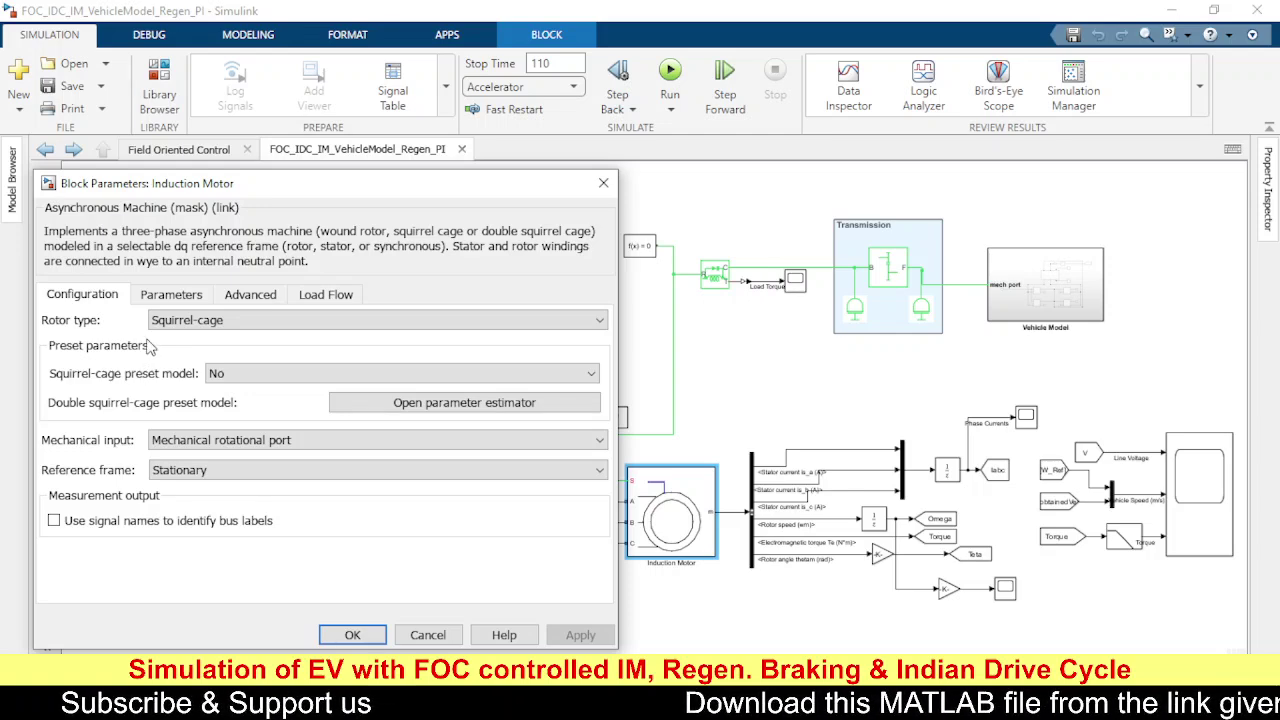
left_click(183, 321)
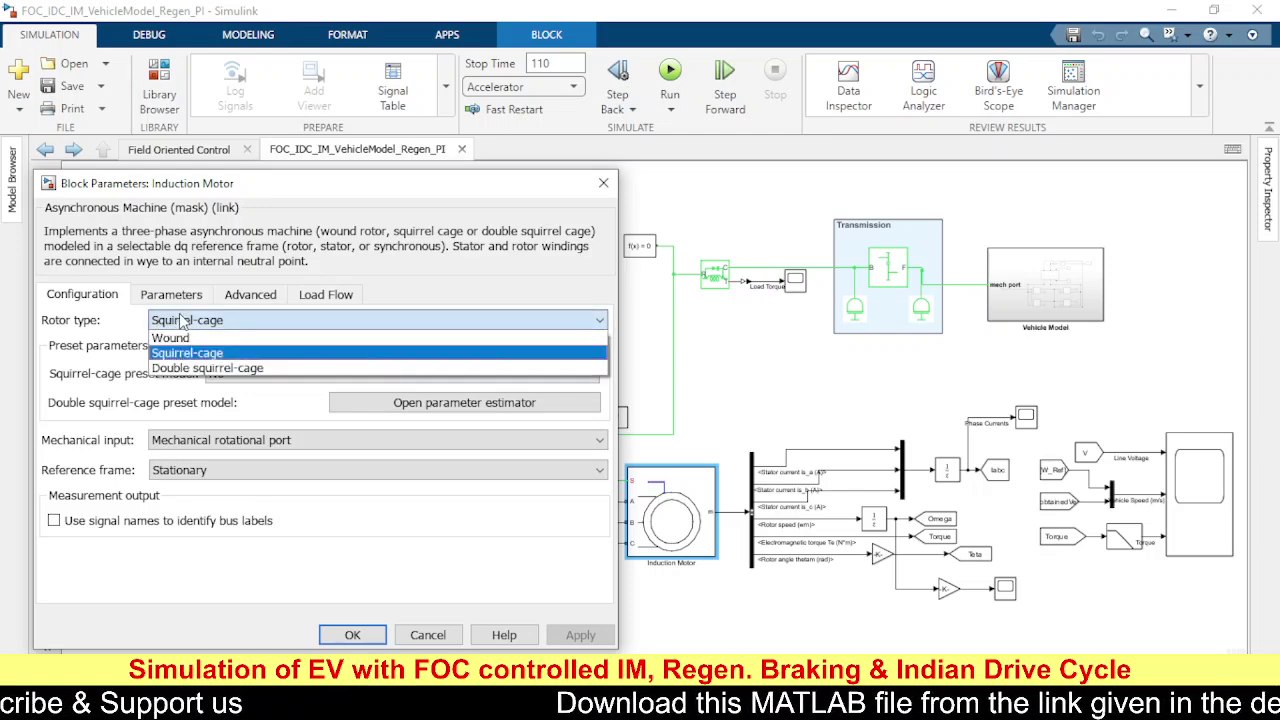
left_click(183, 321)
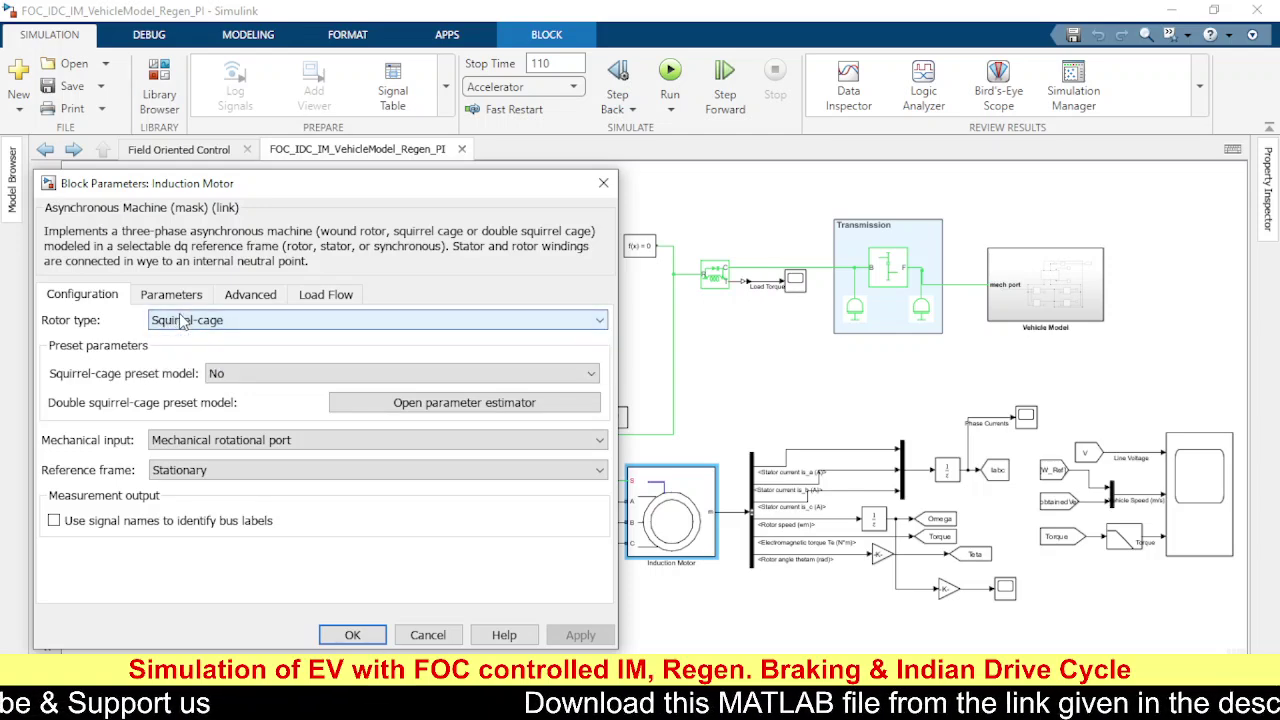
left_click(352, 637)
left_click(721, 334)
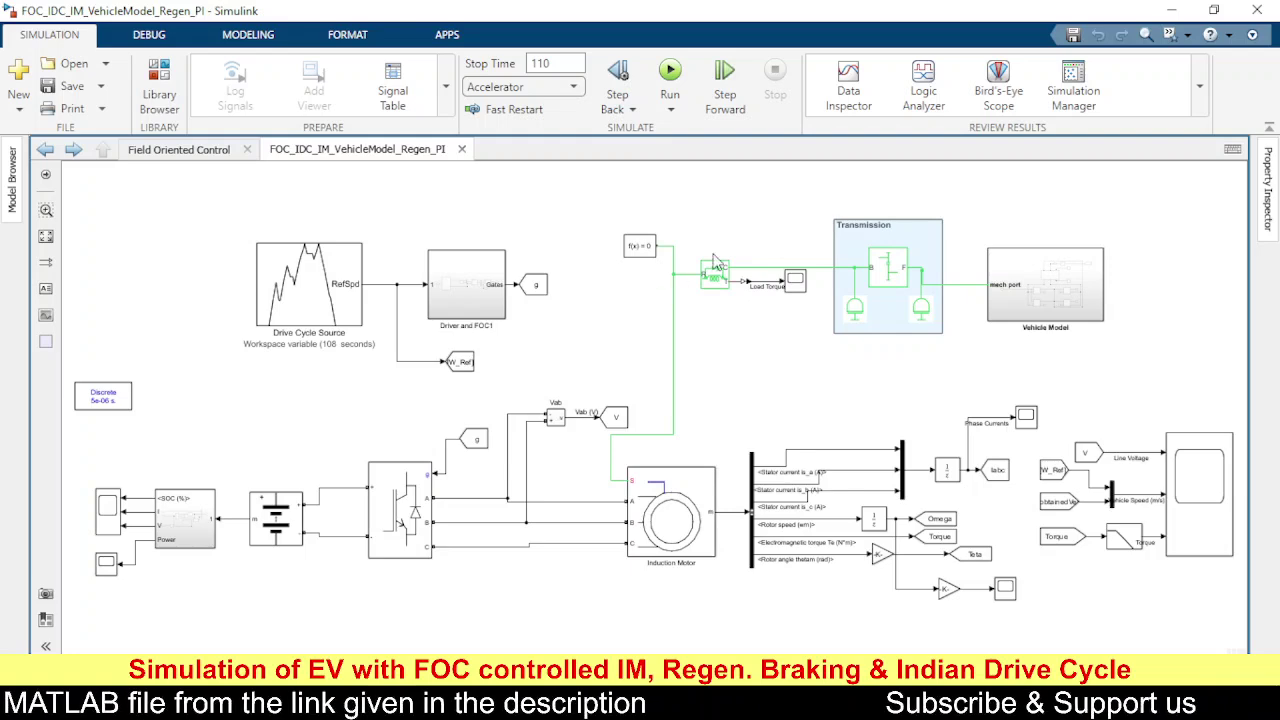
Open the Vehicle Model subsystem and examine its front and rear wheel blocks
left_click(1036, 281)
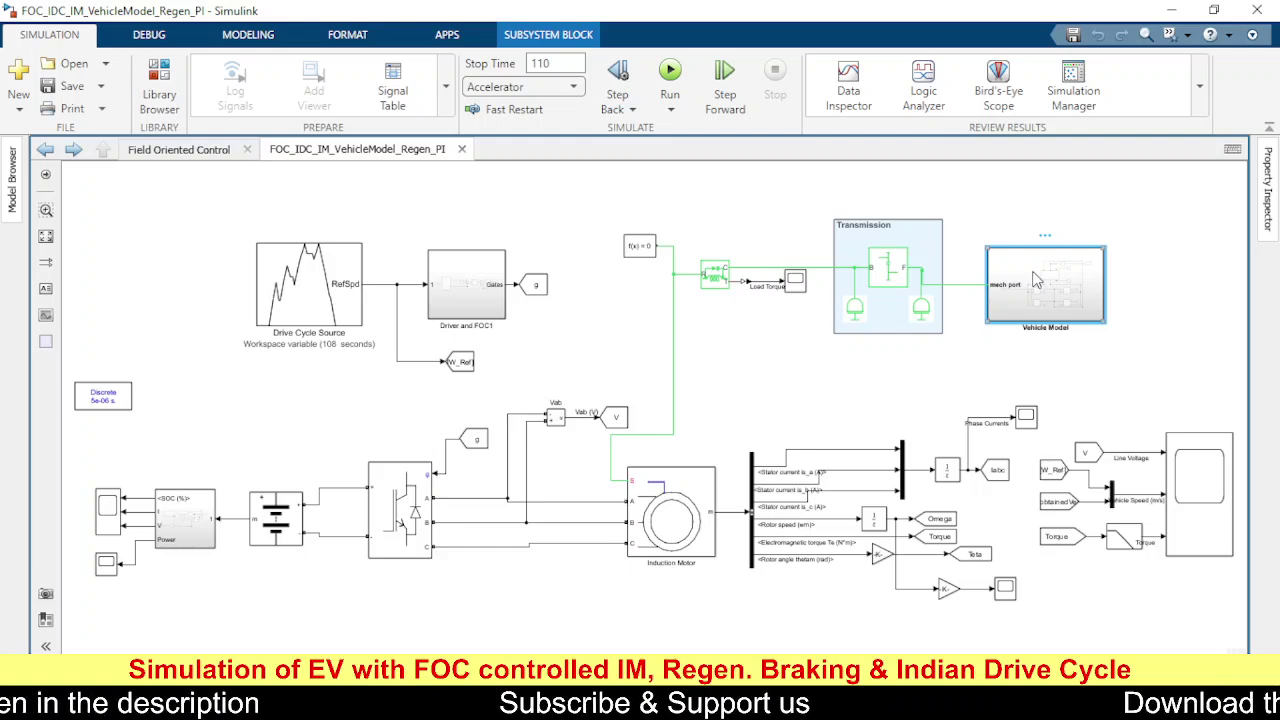
double_click(1064, 307)
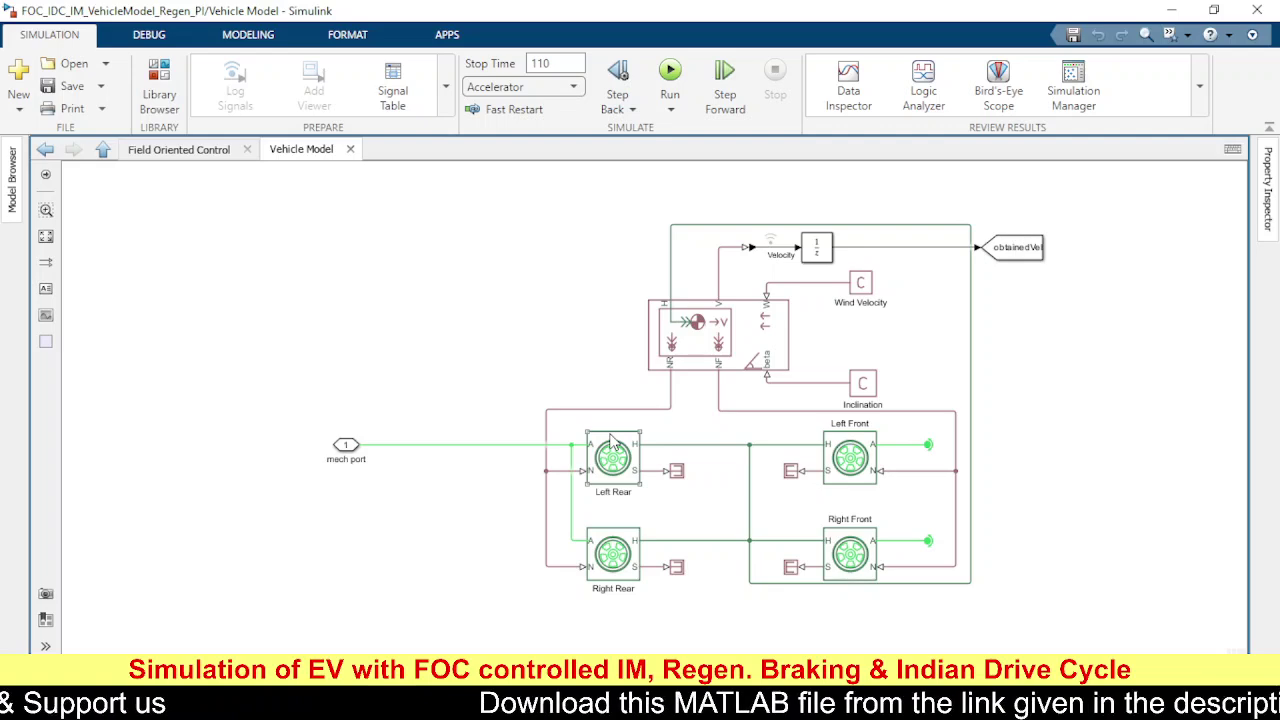
left_click(618, 470)
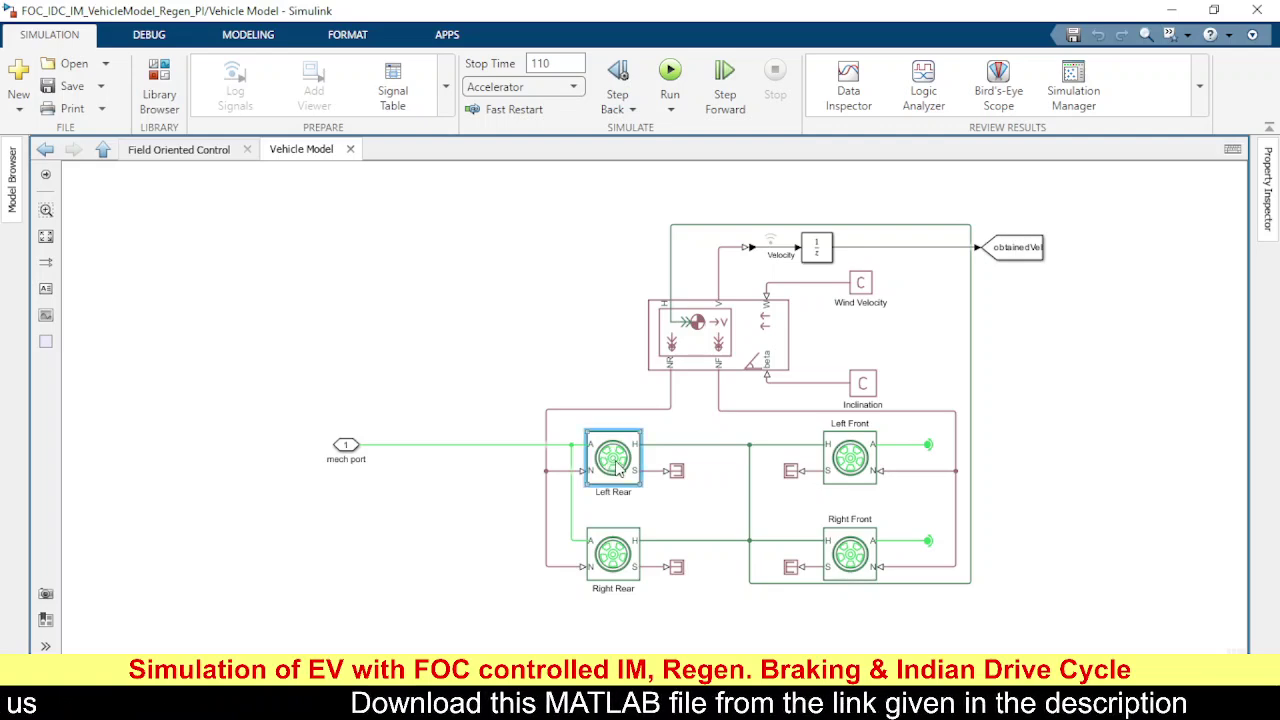
left_click(848, 462)
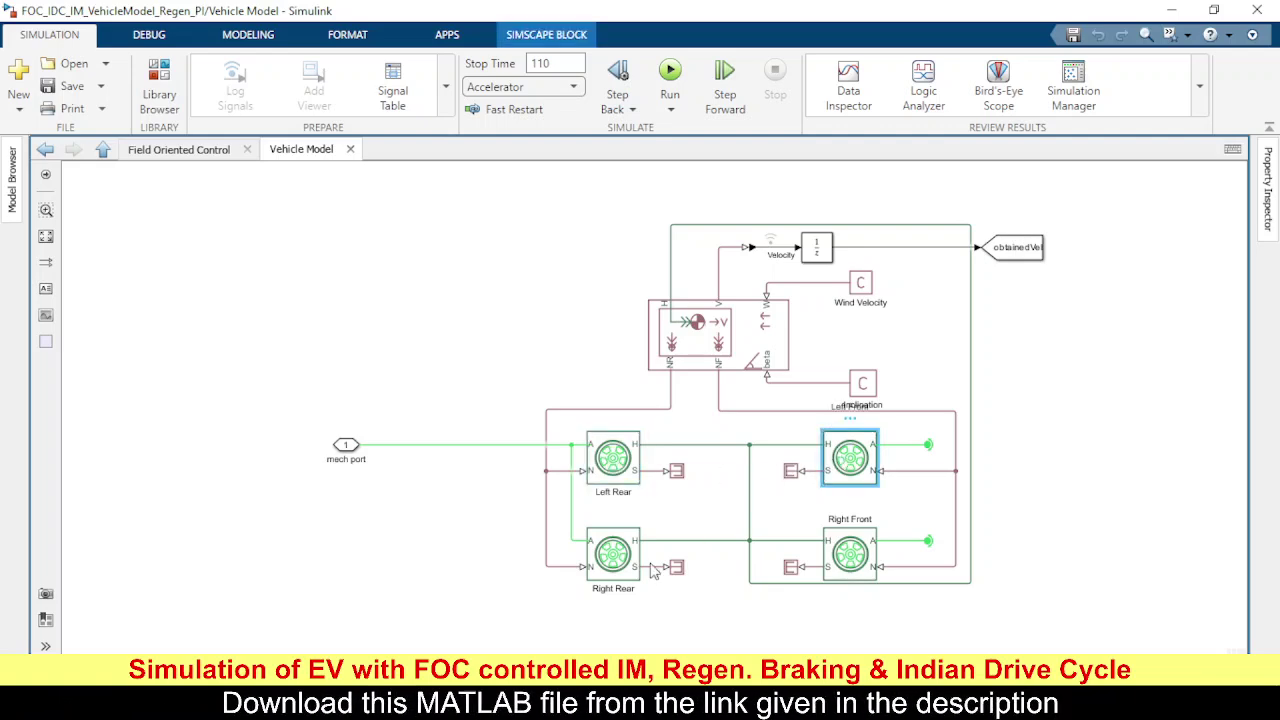
left_click(610, 568)
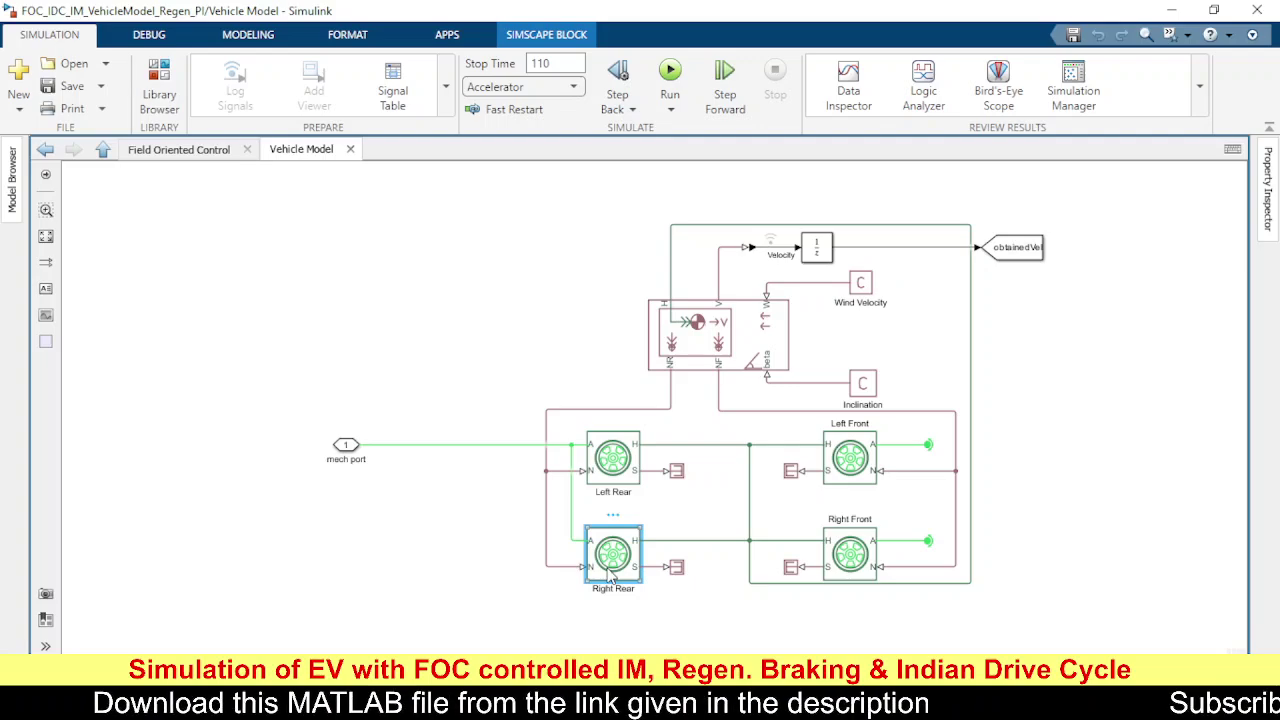
left_click(865, 565)
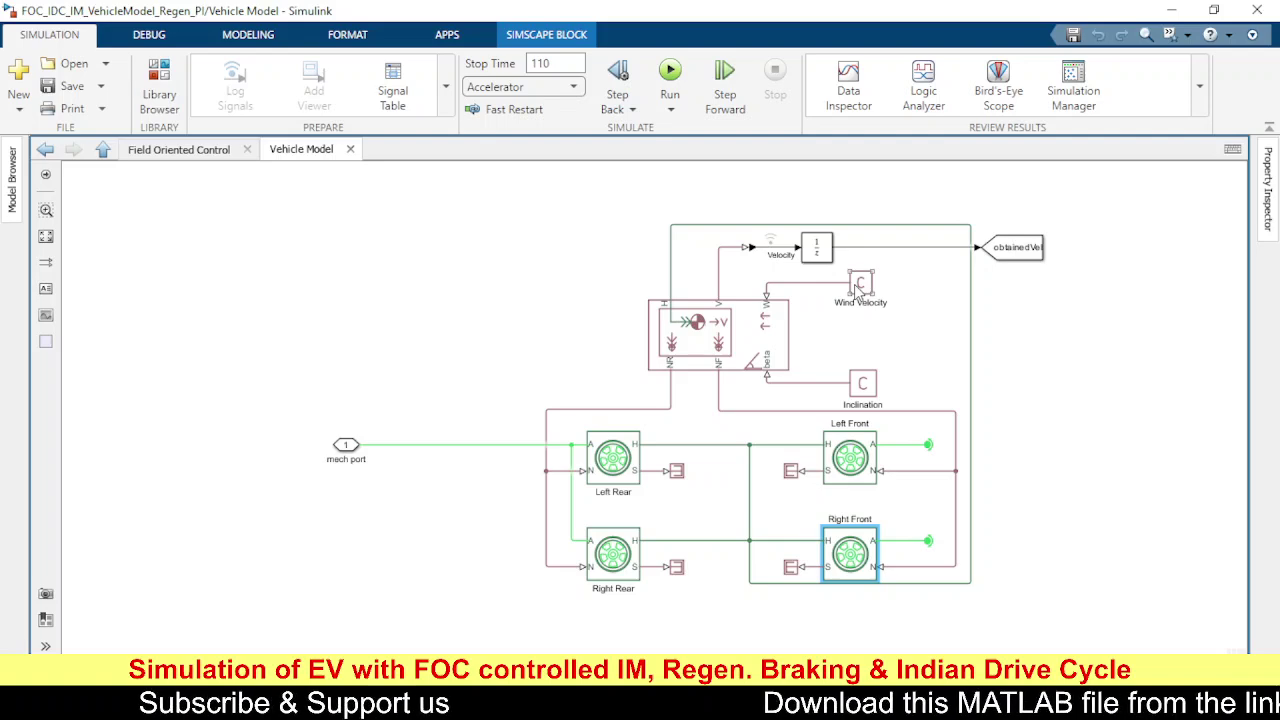
Review the main block parameters of the Vehicle Body and close them
left_click(718, 343)
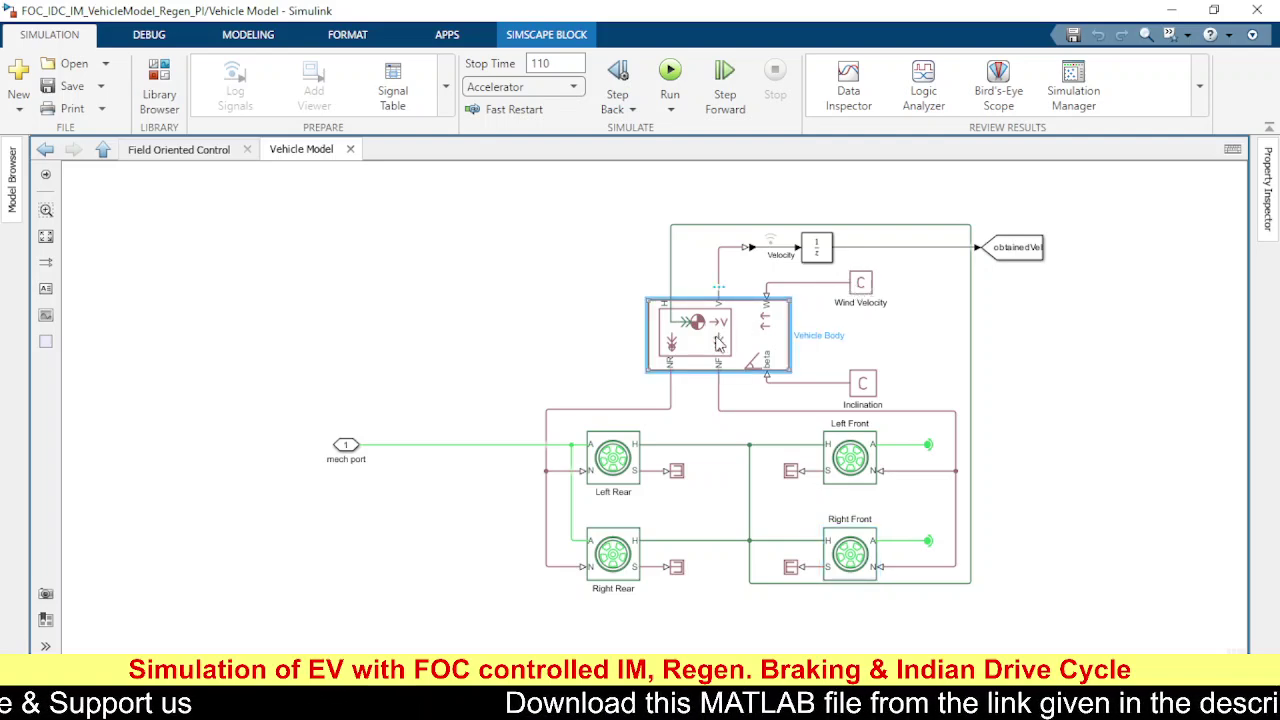
double_click(718, 343)
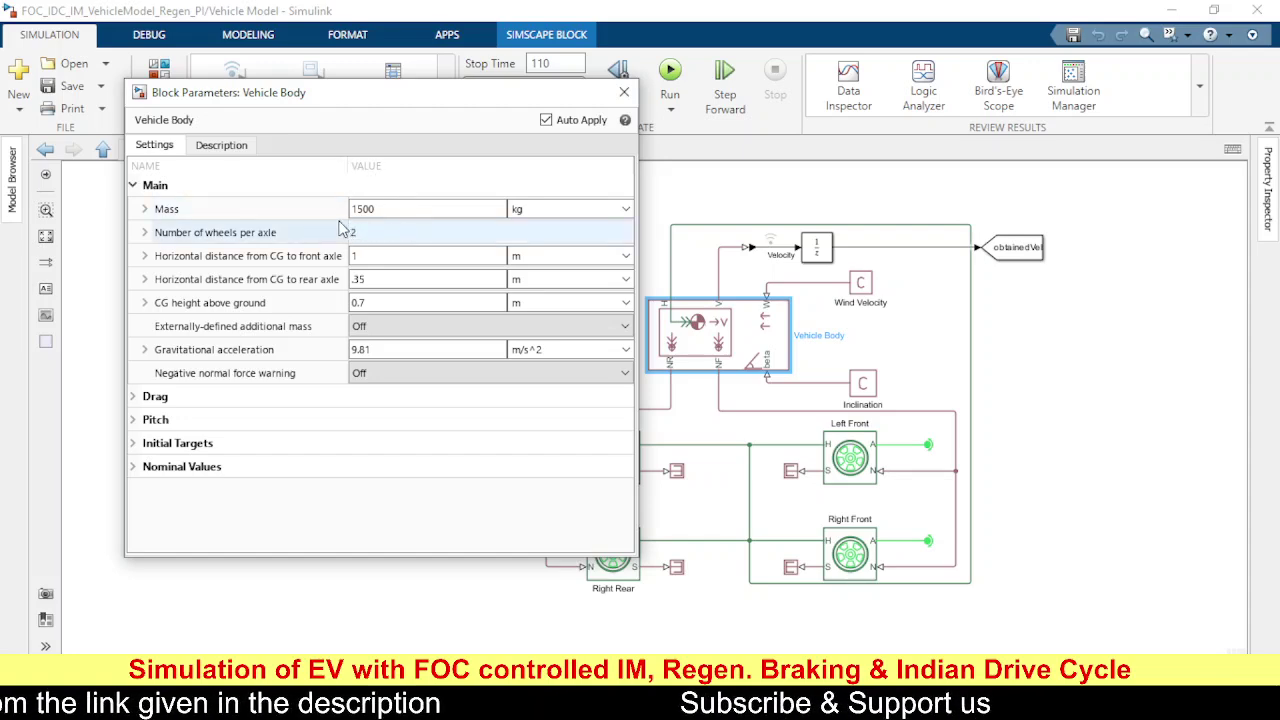
left_click(623, 94)
left_click(421, 316)
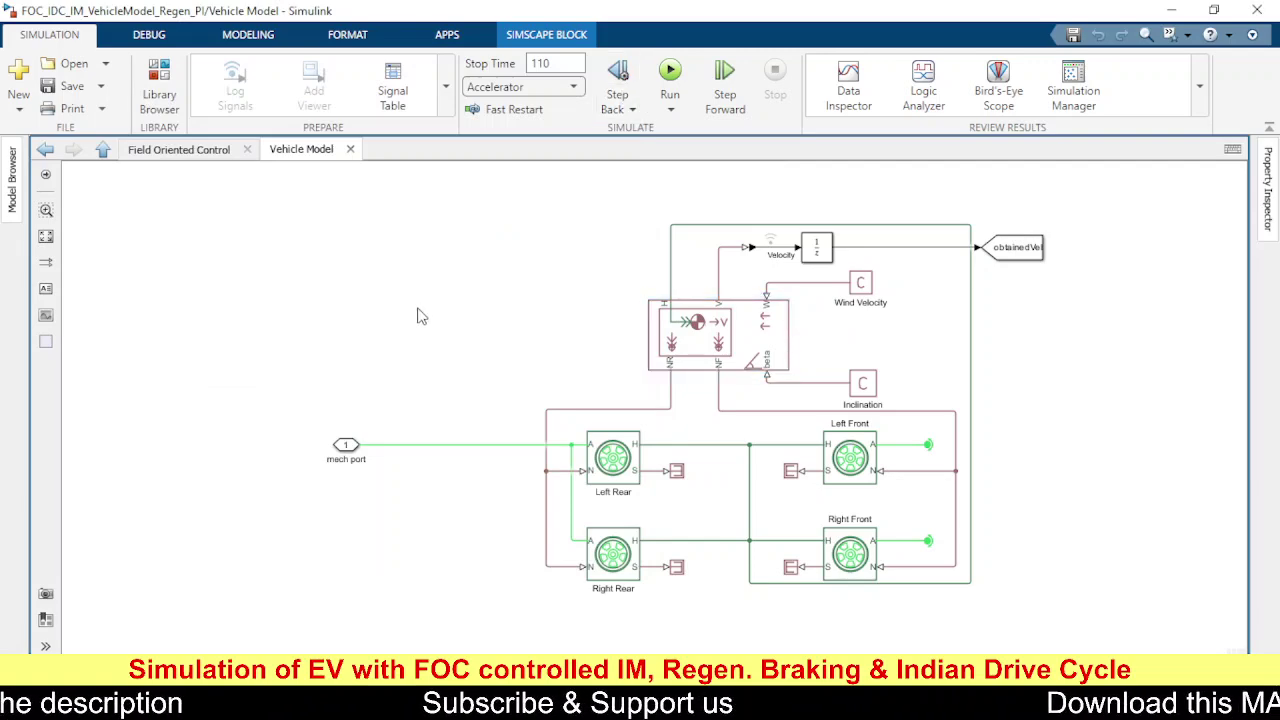
Return to the top-level FOC_IDC_IM_VehicleModel_Regen_PI model and examine the Drive Cycle Source block
left_click(187, 155)
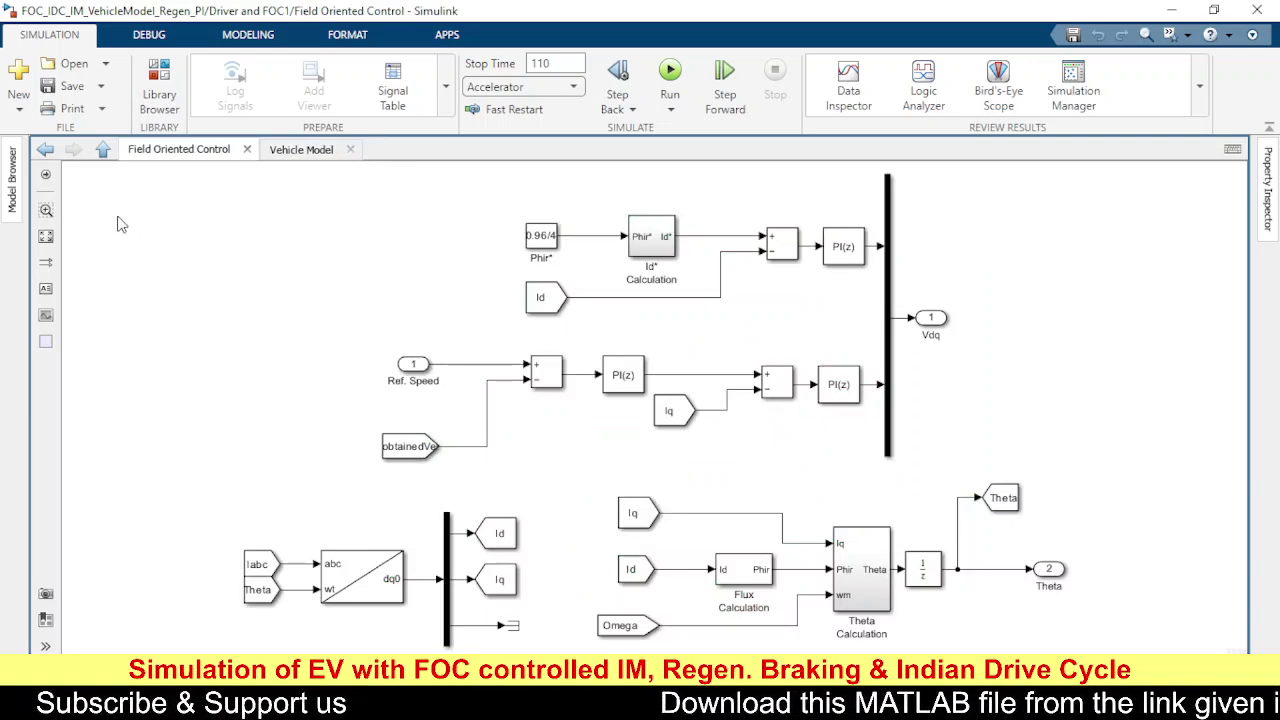
key("alt+Left")
key("alt+Left")
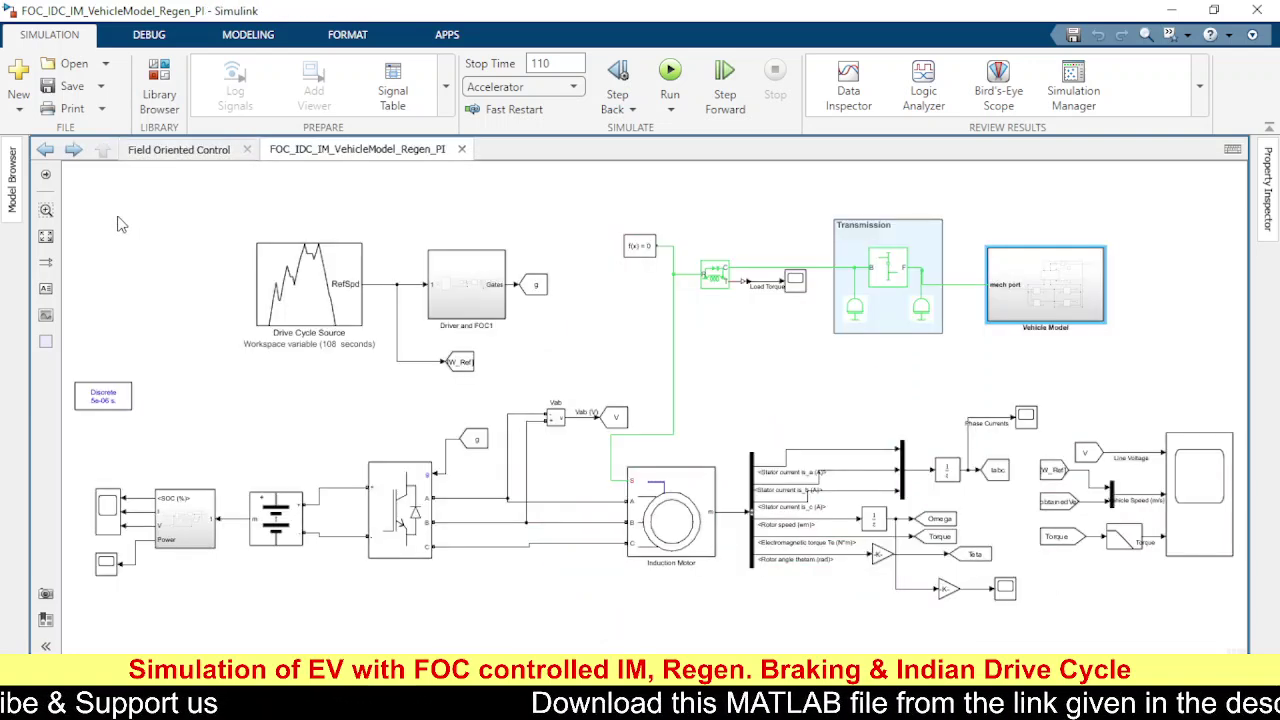
left_click(296, 311)
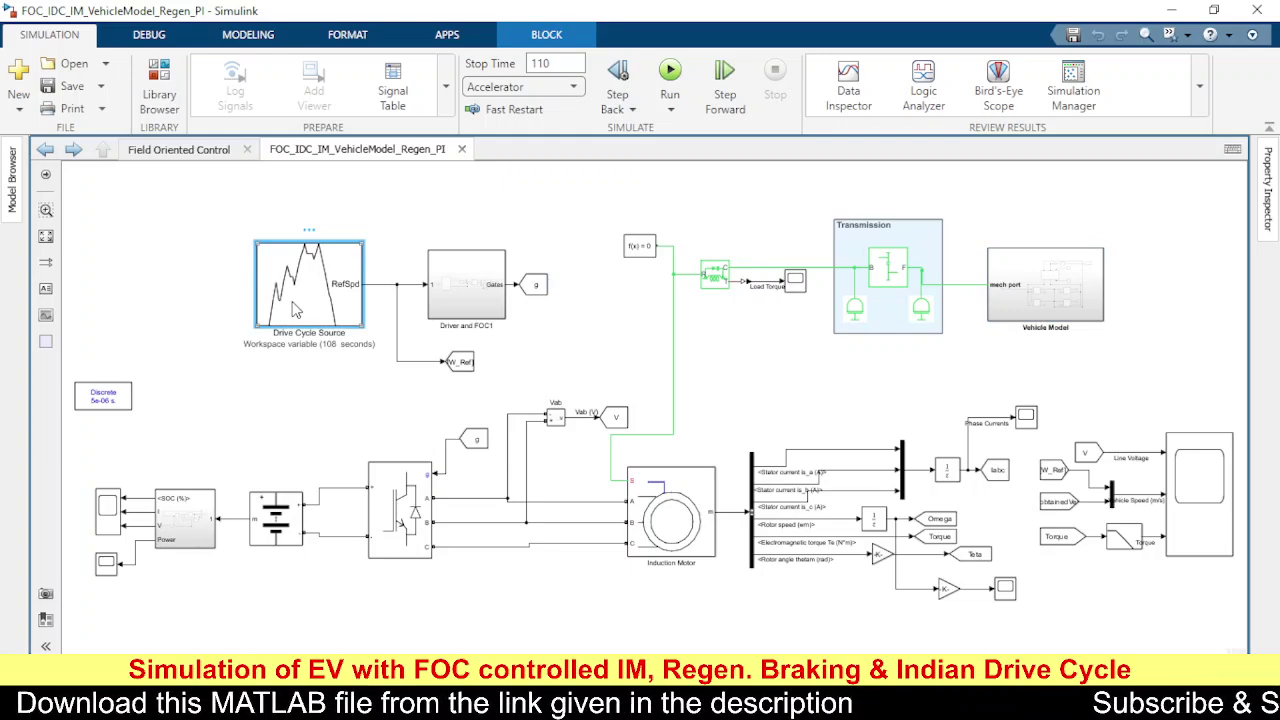
left_click(313, 413)
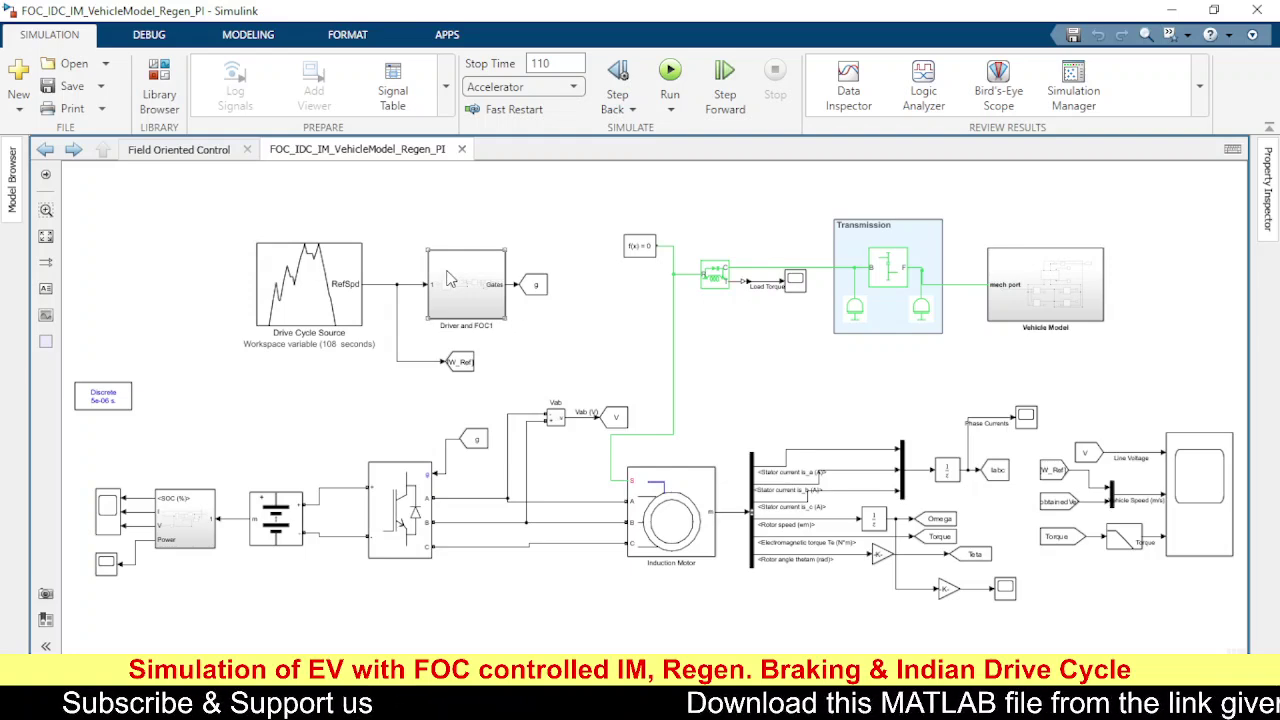
Open the Field Oriented Control subsystem inside Driver and FOC1 and examine the reference speed and obtained velocity inputs
double_click(460, 291)
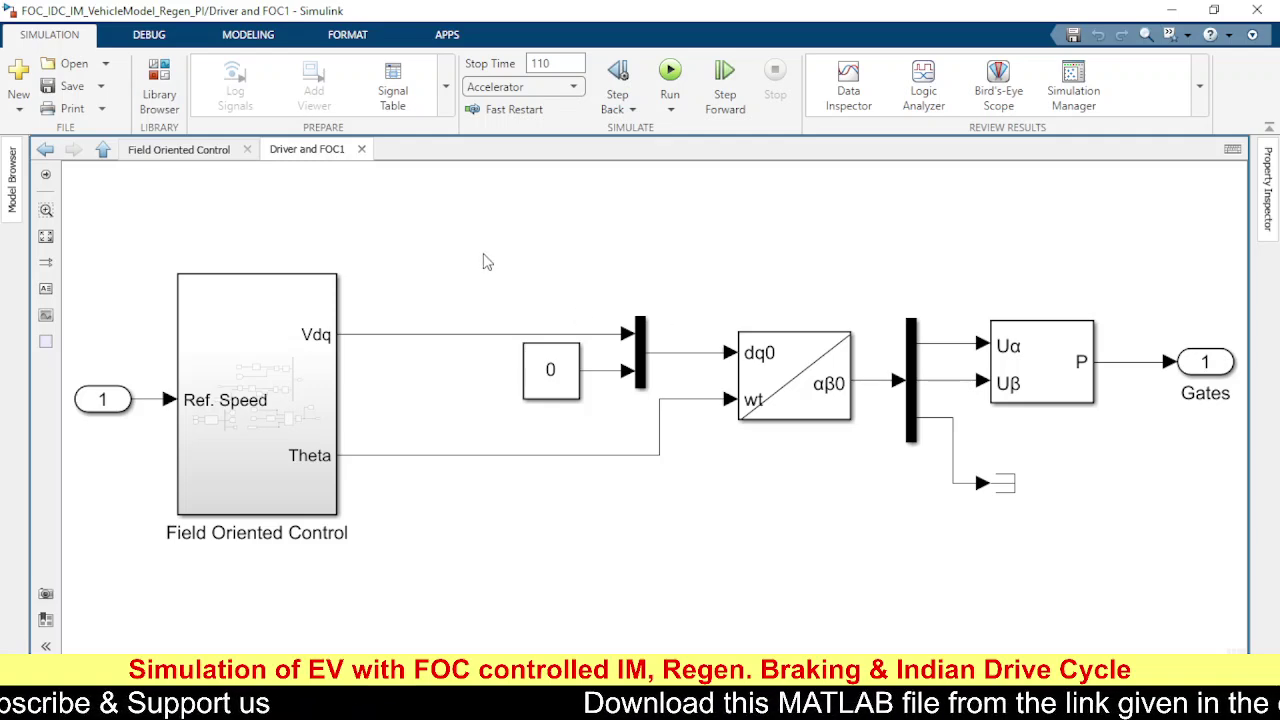
double_click(268, 358)
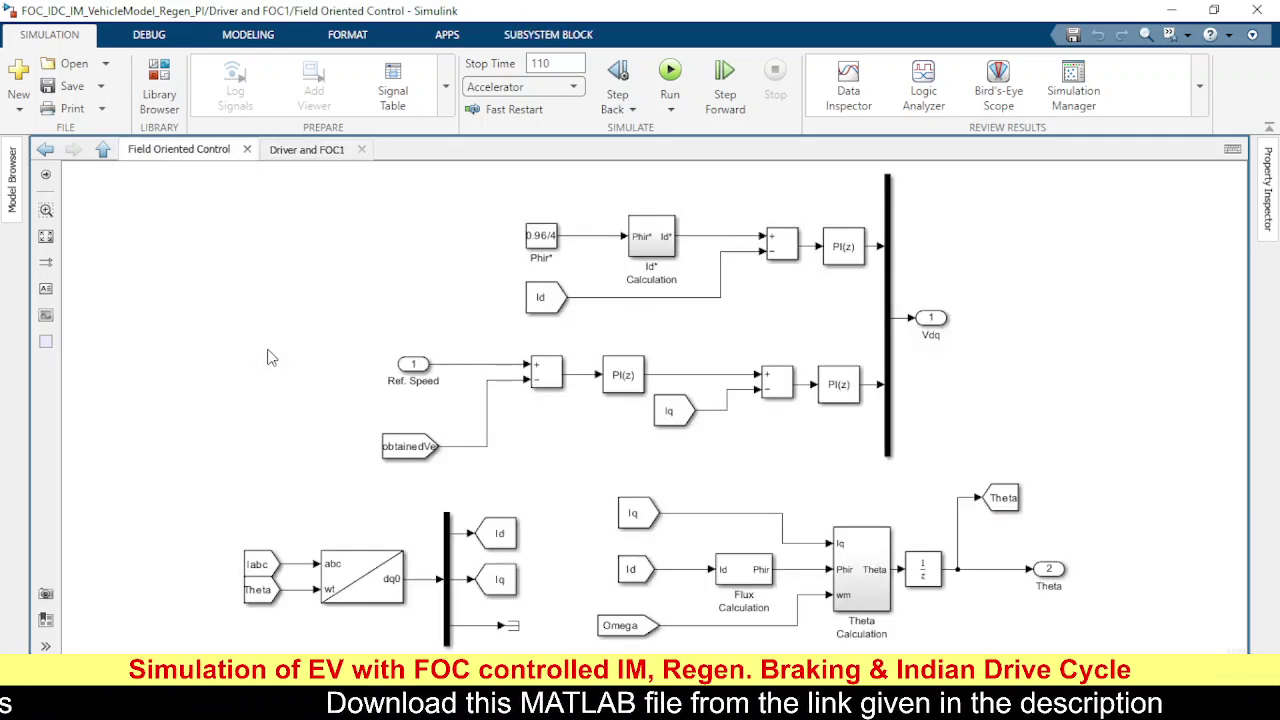
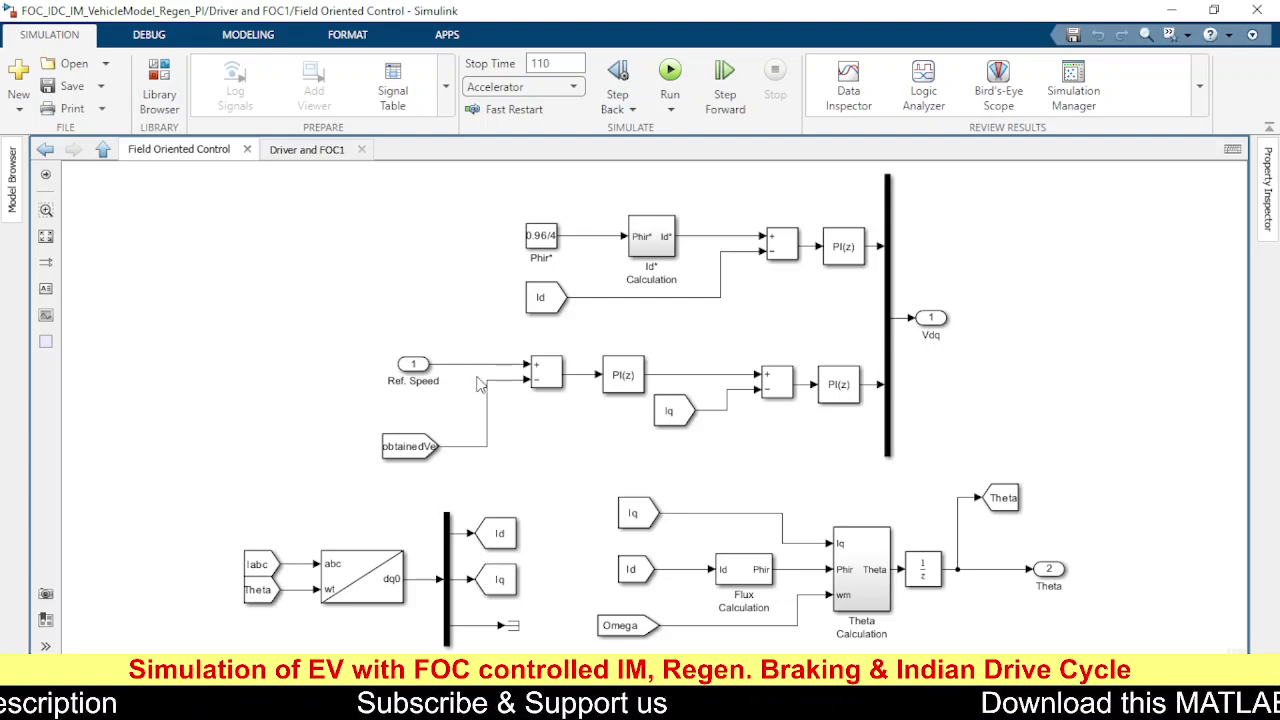
left_click(422, 367)
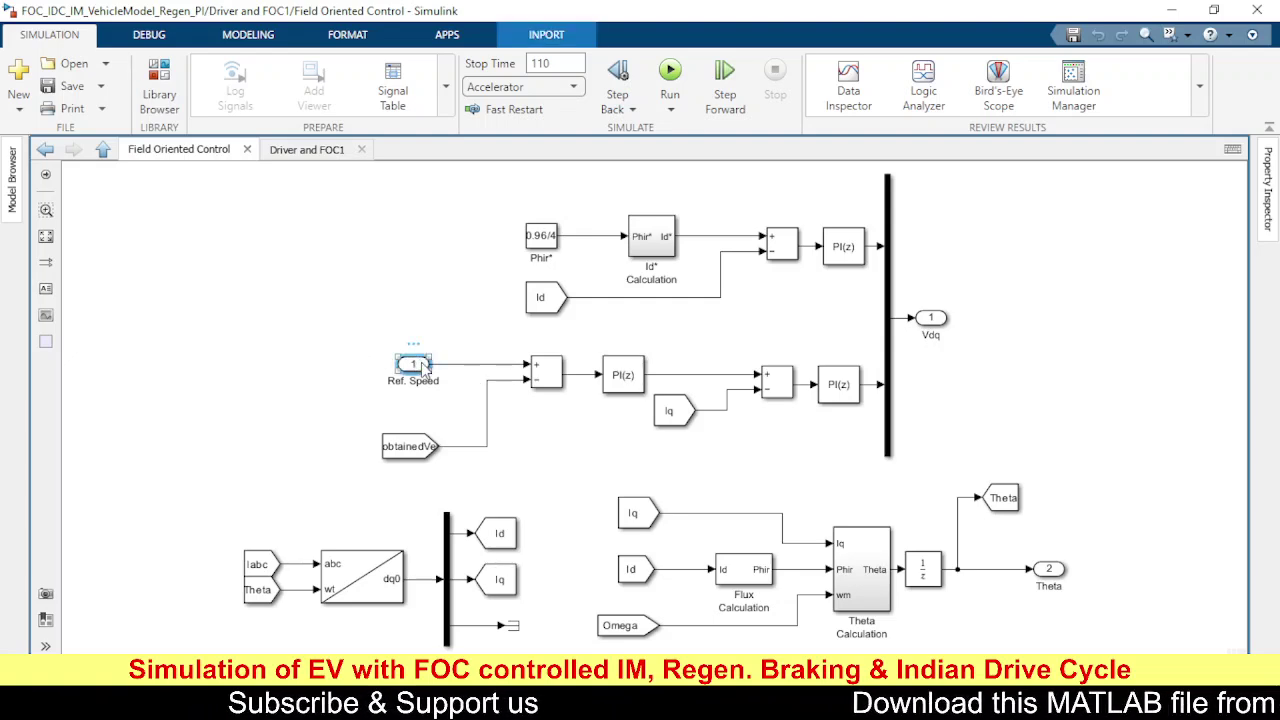
left_click(412, 446)
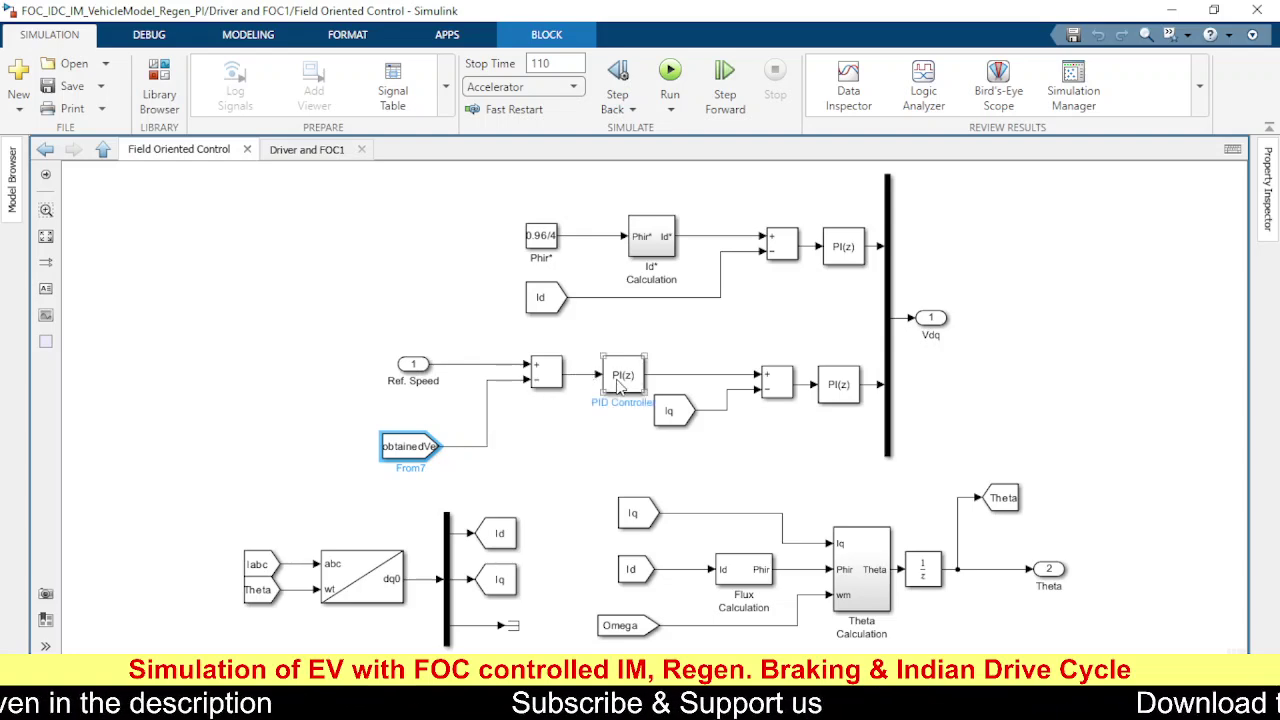
Label the output signal of the speed PI controller "Iq"
left_click(690, 375)
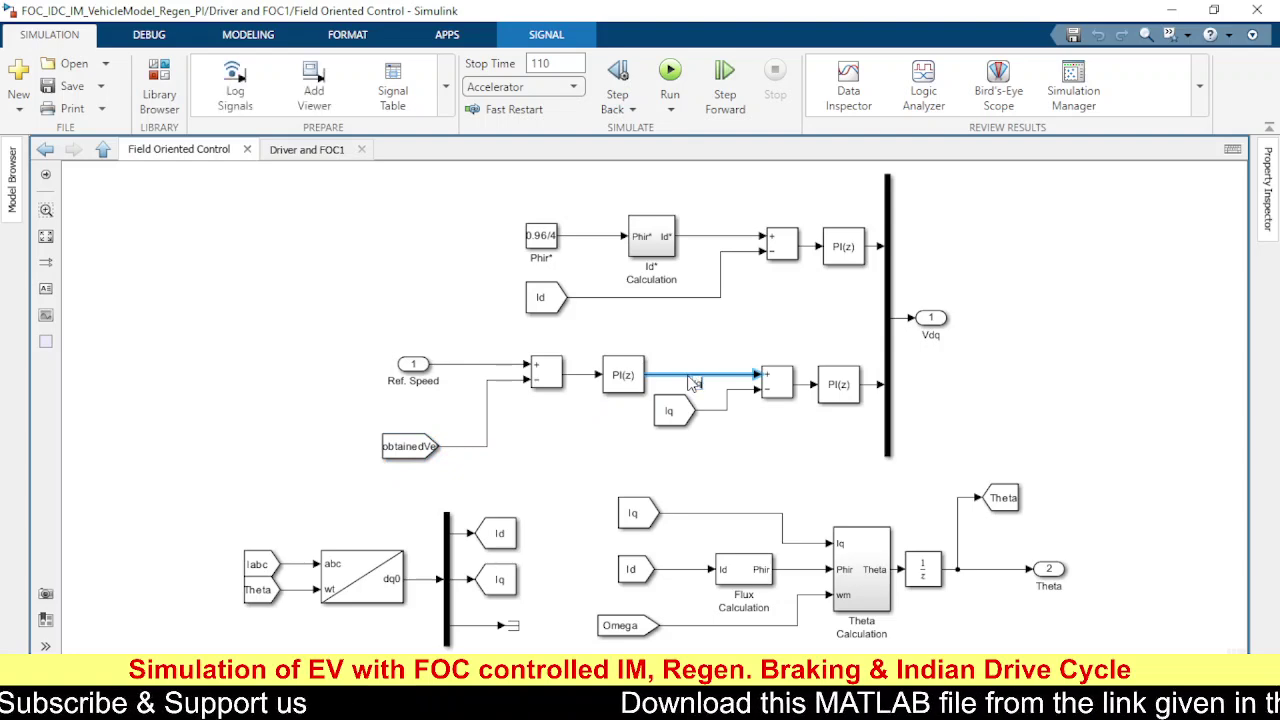
type("Iq")
left_click(733, 328)
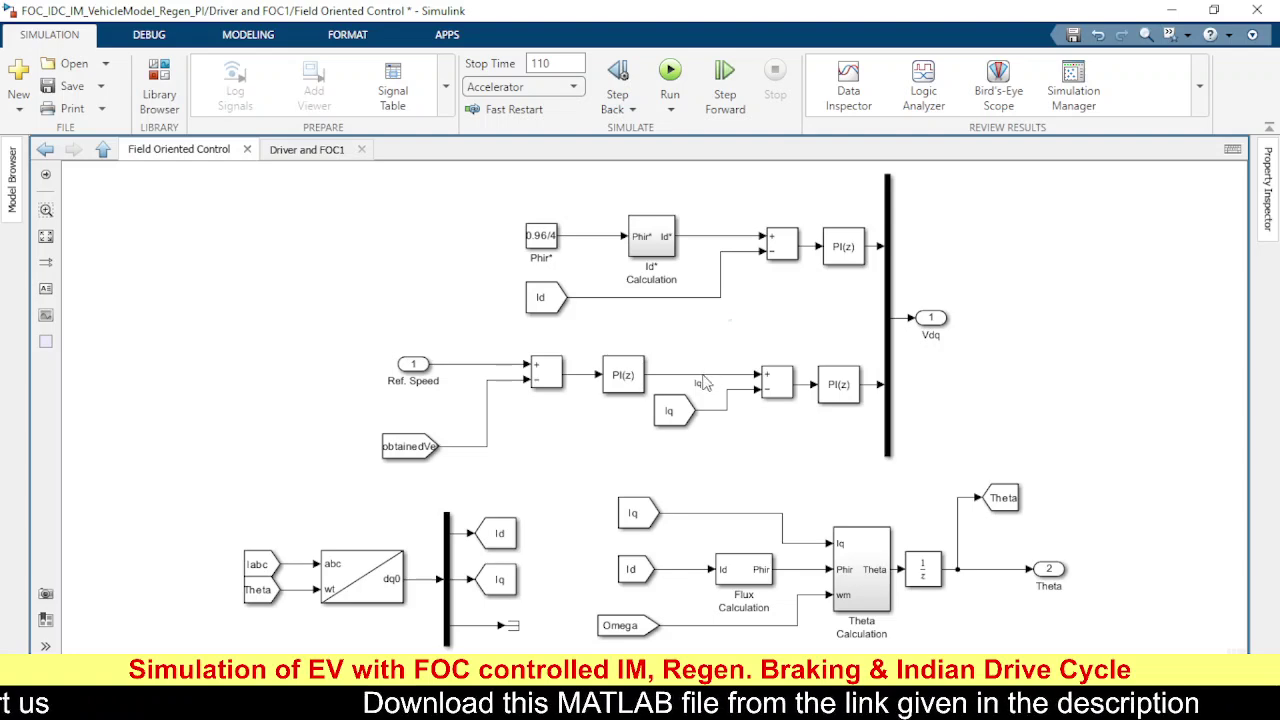
Examine the Iq and Id feedback blocks, the Phir* constant and the signal leaving the Id* Calculation block
left_click(668, 426)
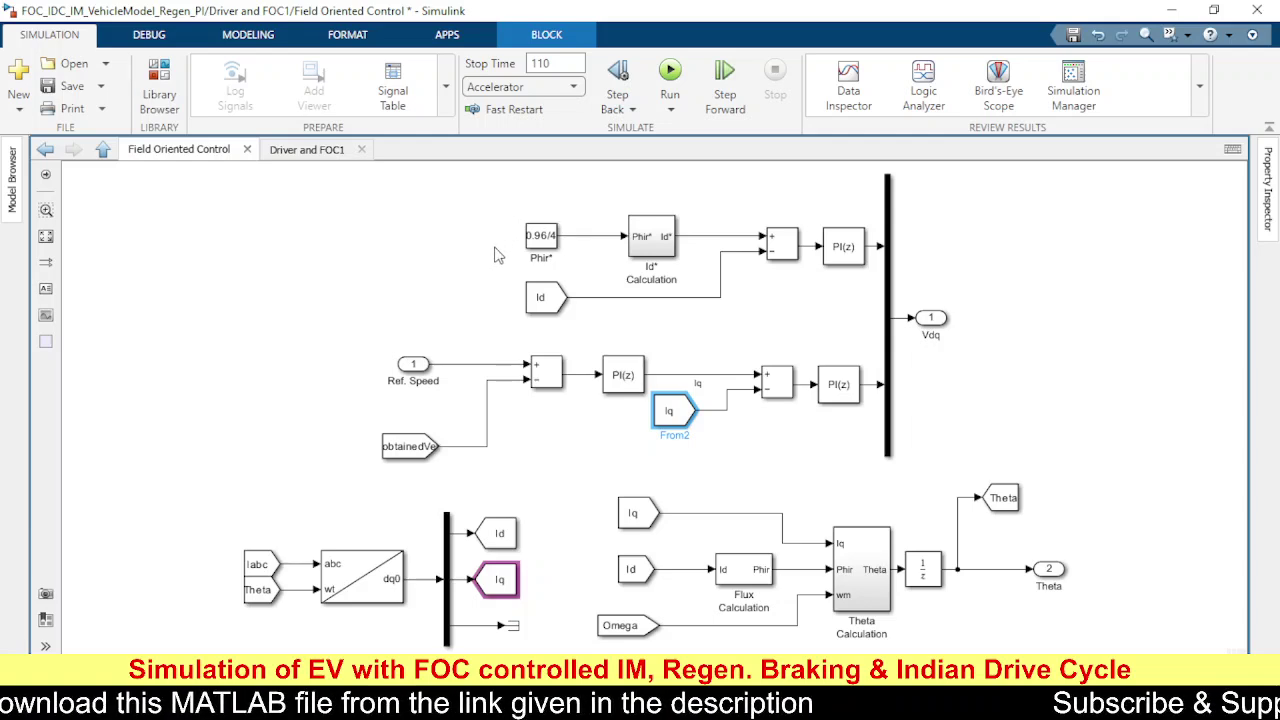
left_click(541, 308)
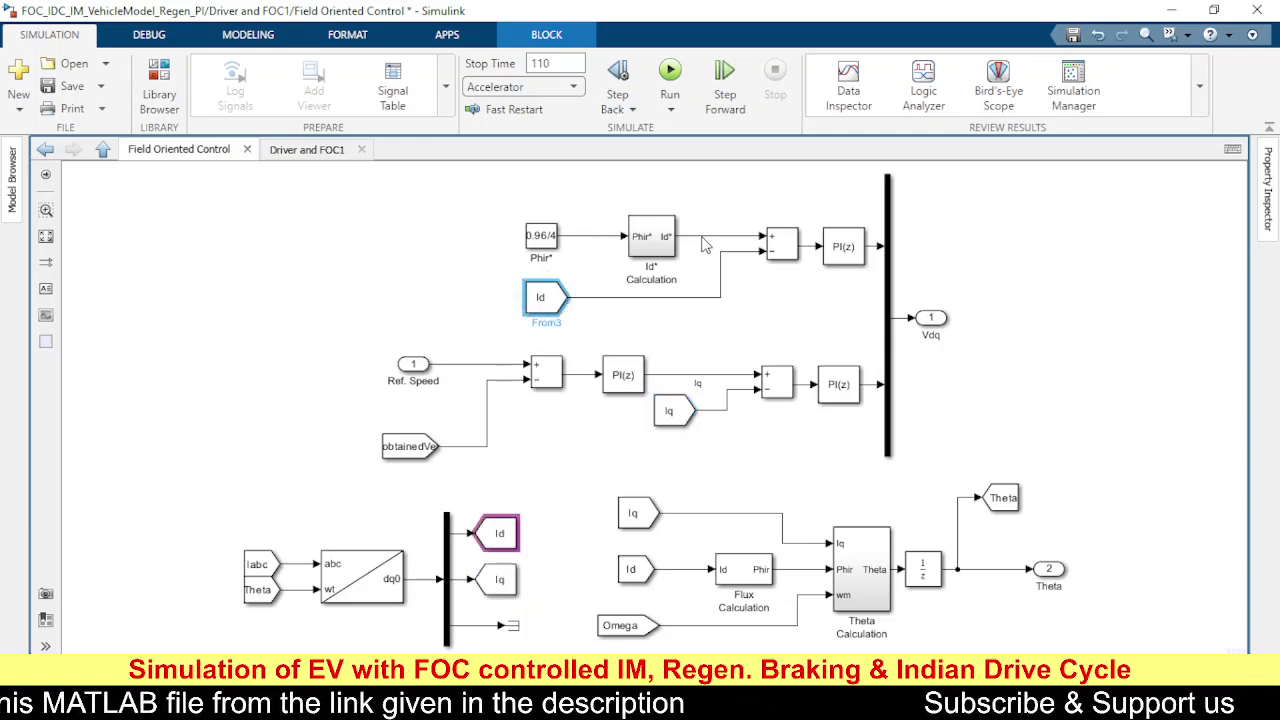
left_click(540, 235)
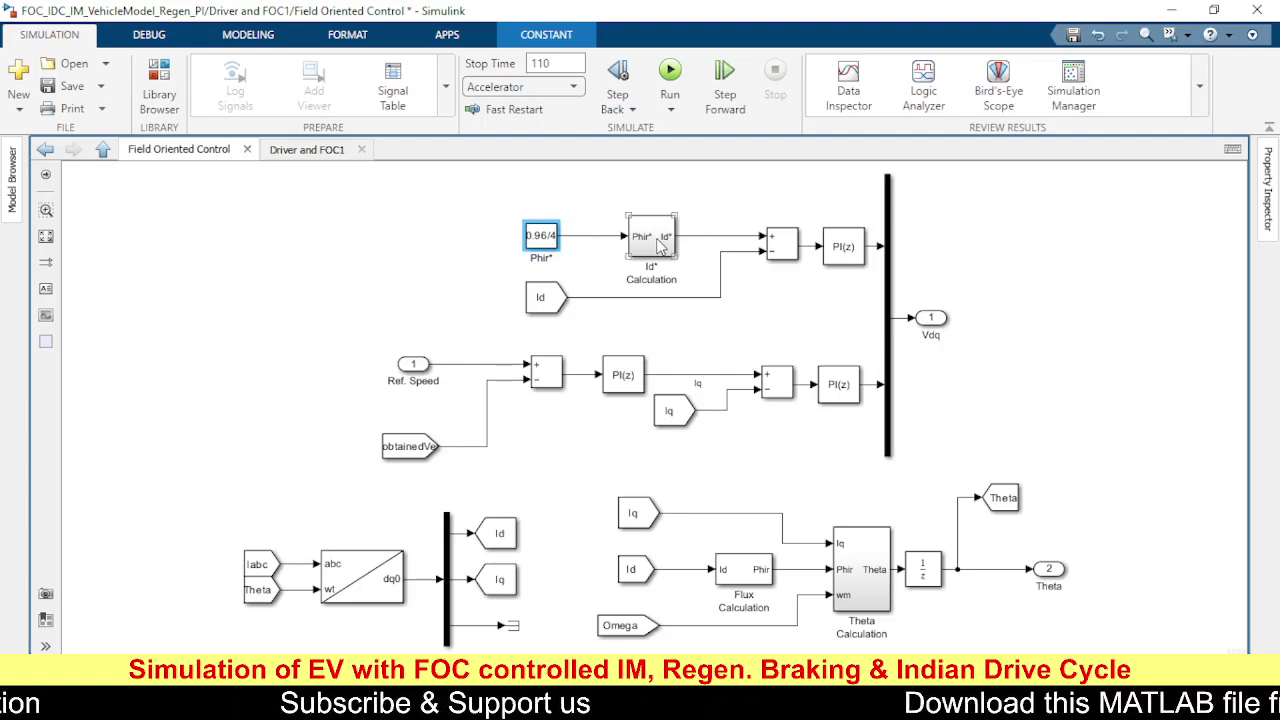
left_click(716, 237)
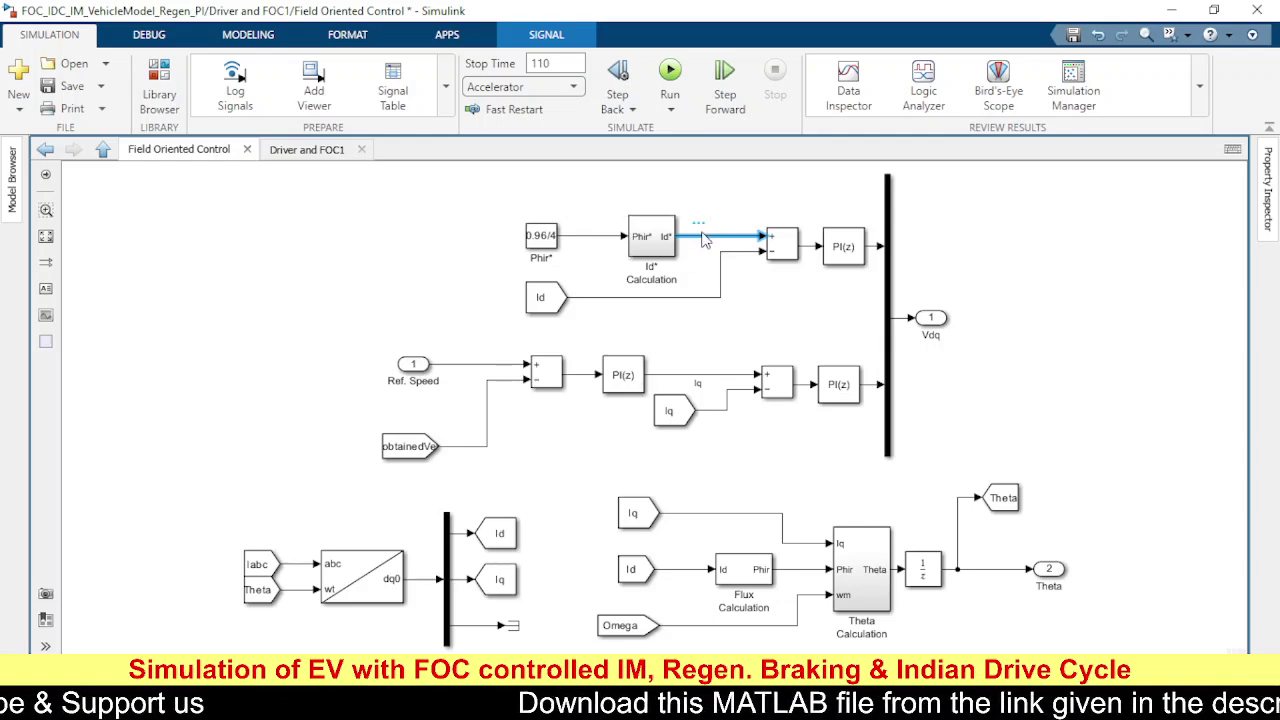
left_click(552, 298)
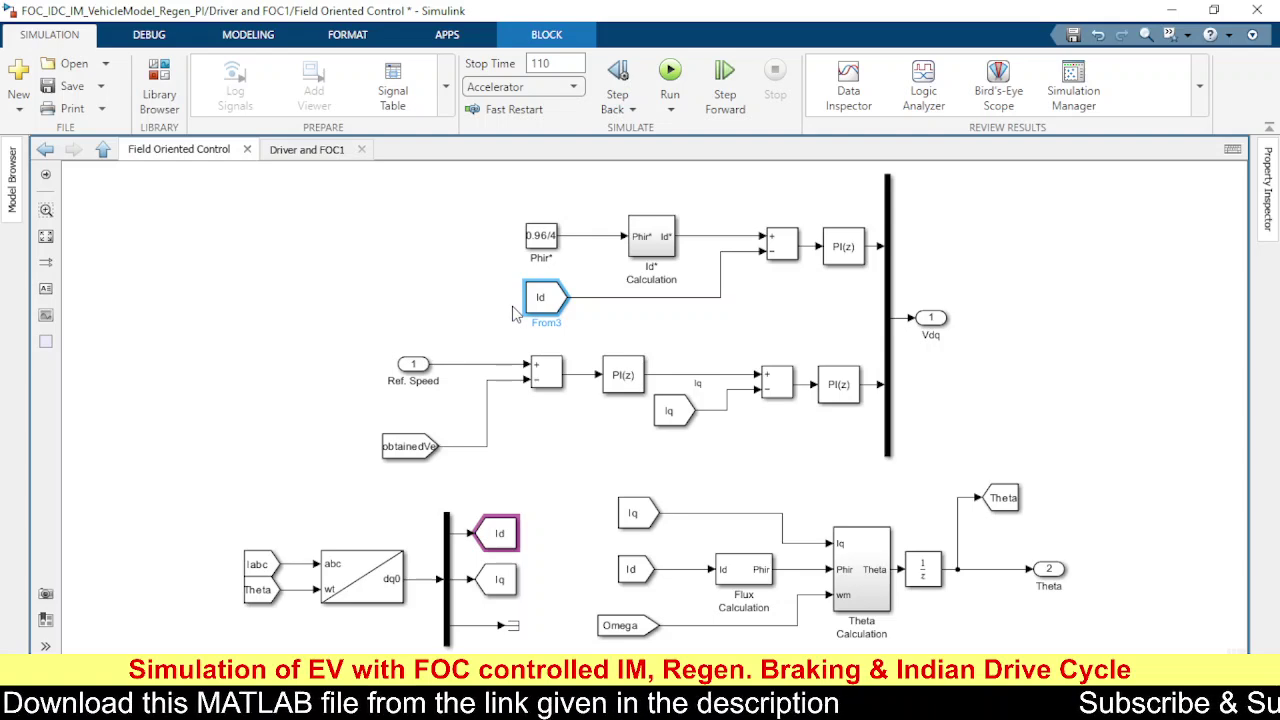
left_click(423, 287)
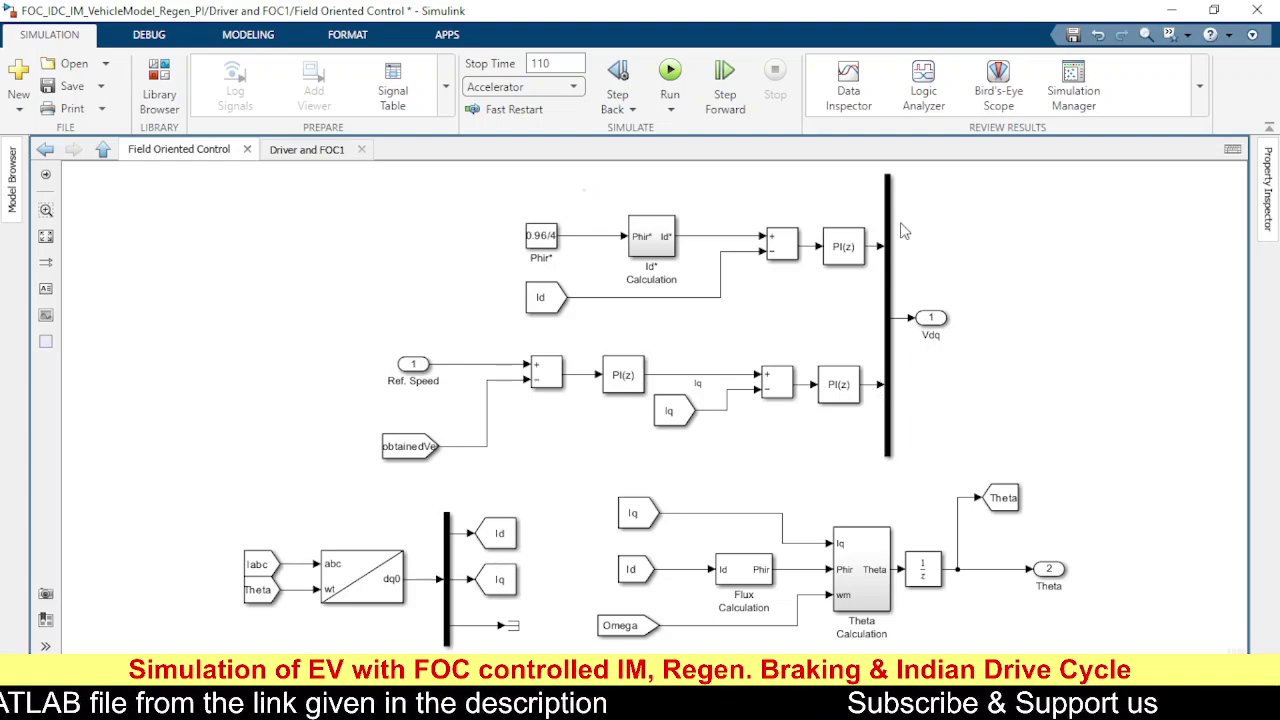
left_click(876, 250)
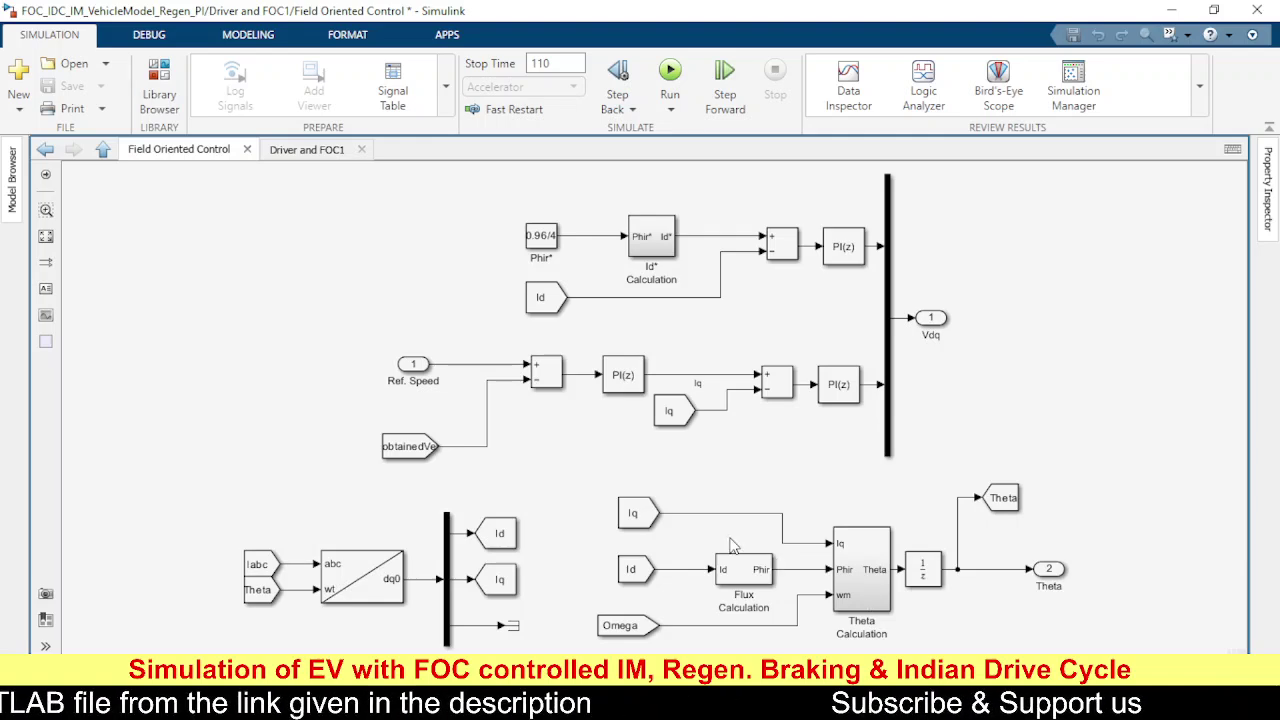
Run the simulation and select the Omega block feeding the Theta Calculation
key("ctrl+t")
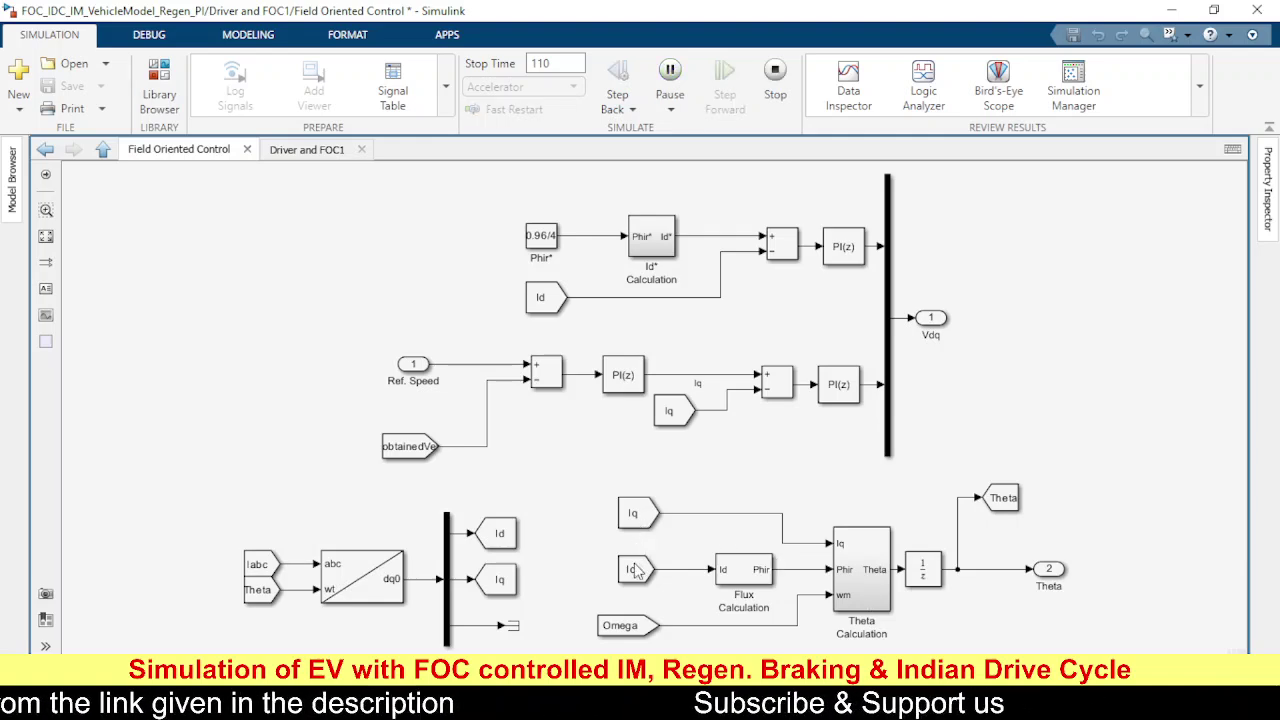
left_click(623, 630)
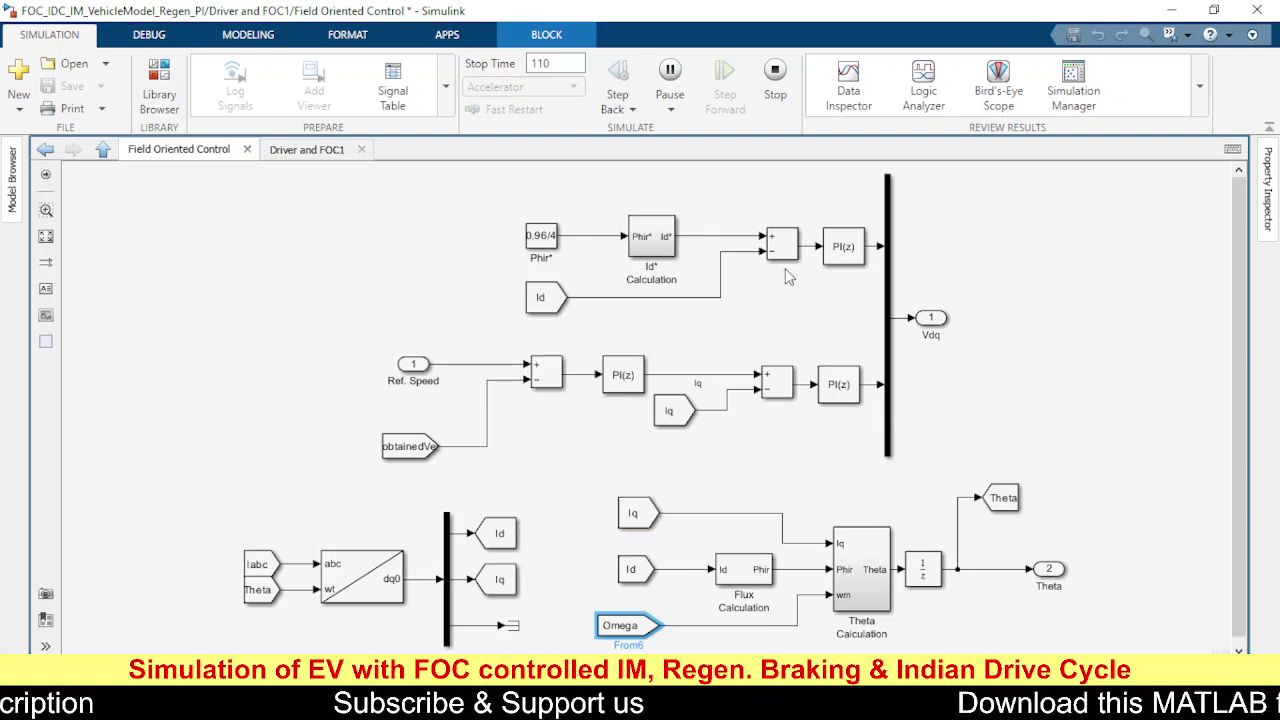
Examine the PI controller outputs feeding Vdq and the dq0-to-αβ0 conversion in Driver and FOC1, returning to the top-level model
left_click(873, 252)
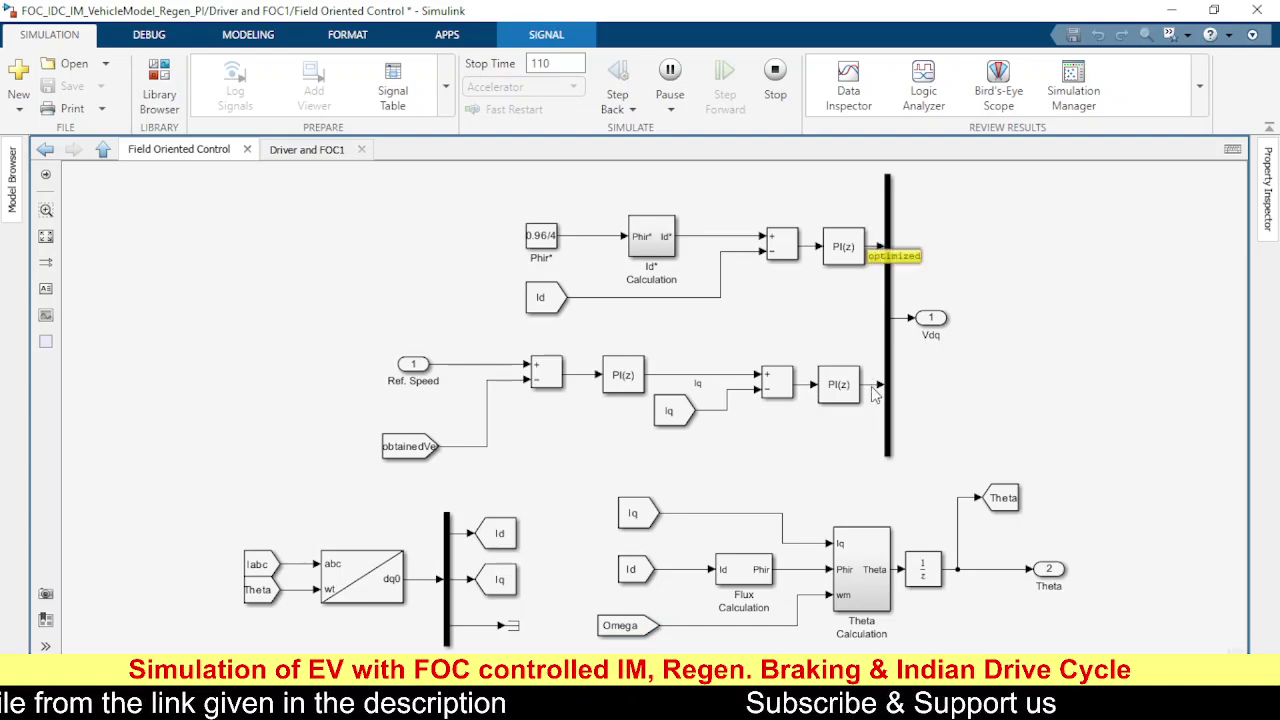
left_click(313, 320)
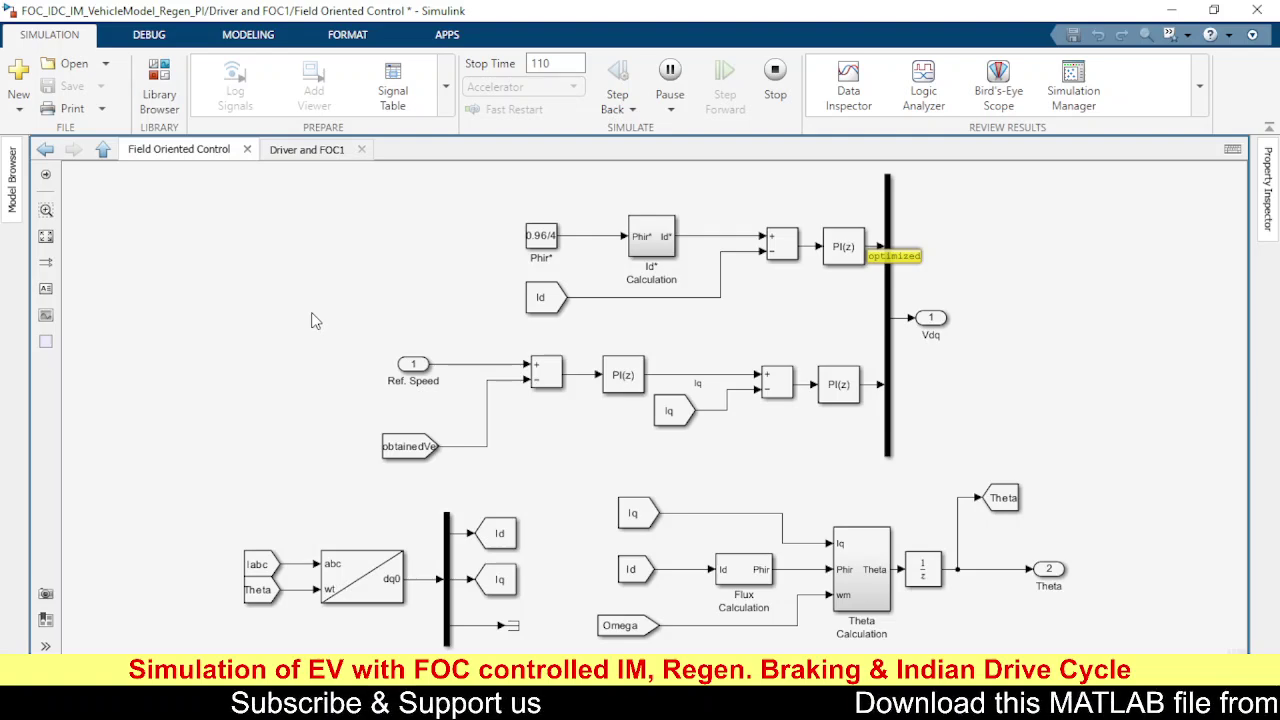
key("Escape")
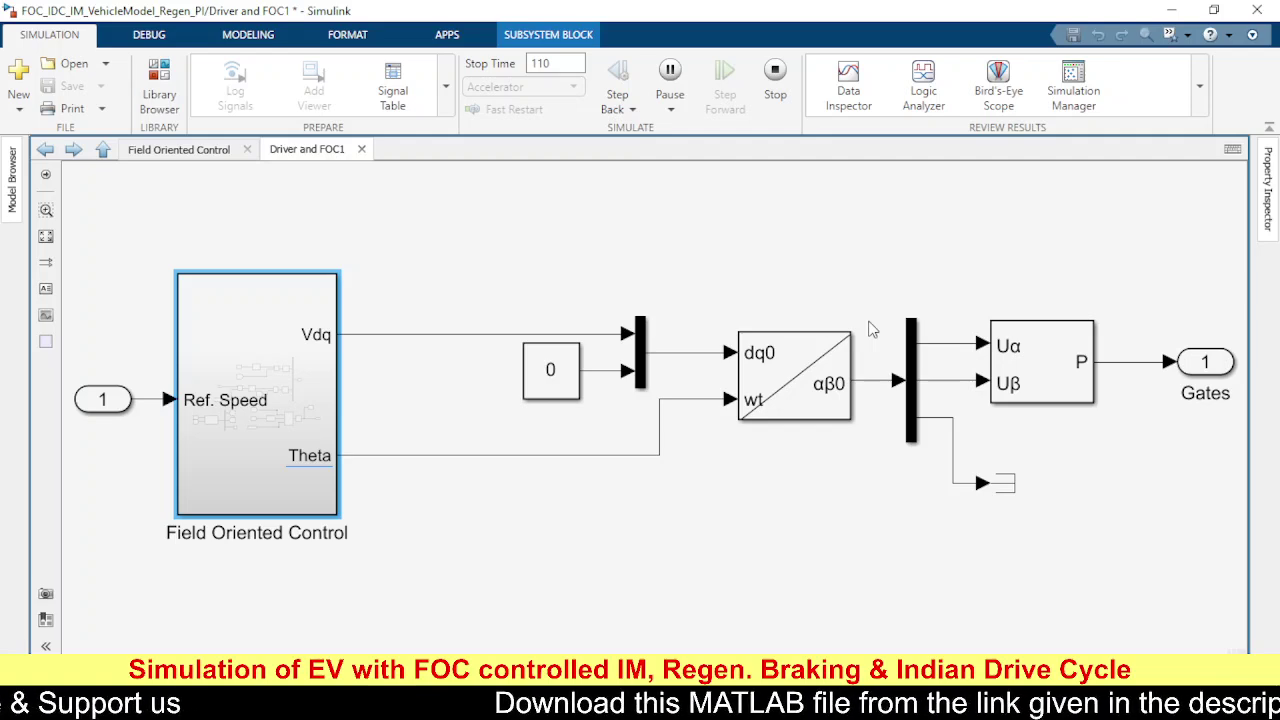
left_click(812, 283)
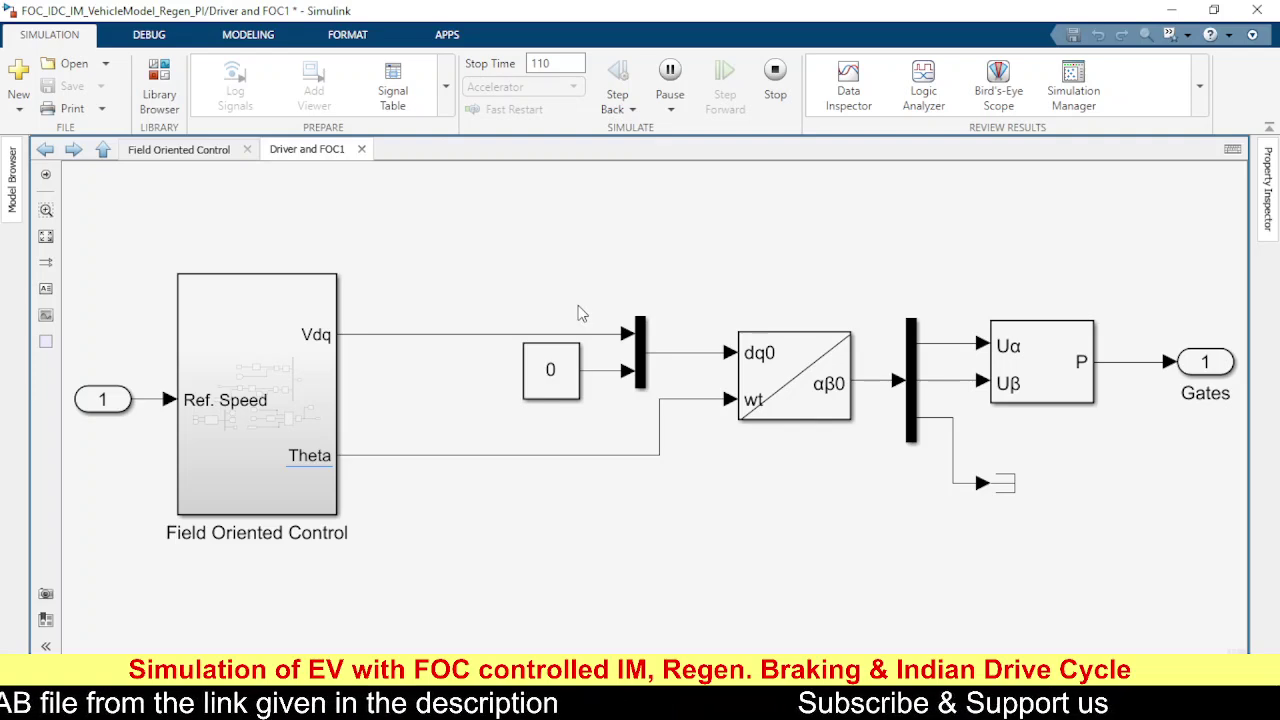
key("Escape")
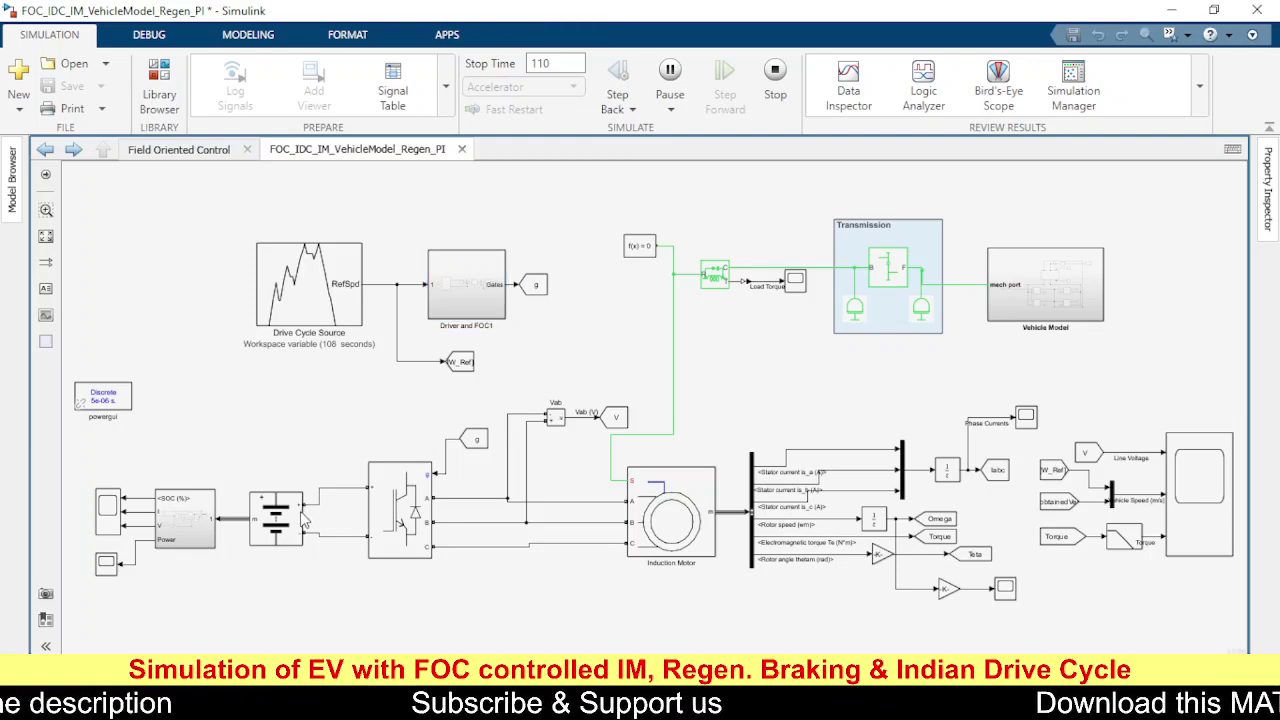
Open Scope3 and examine the line voltage, vehicle speed and torque waveforms while the simulation runs
left_click(306, 505)
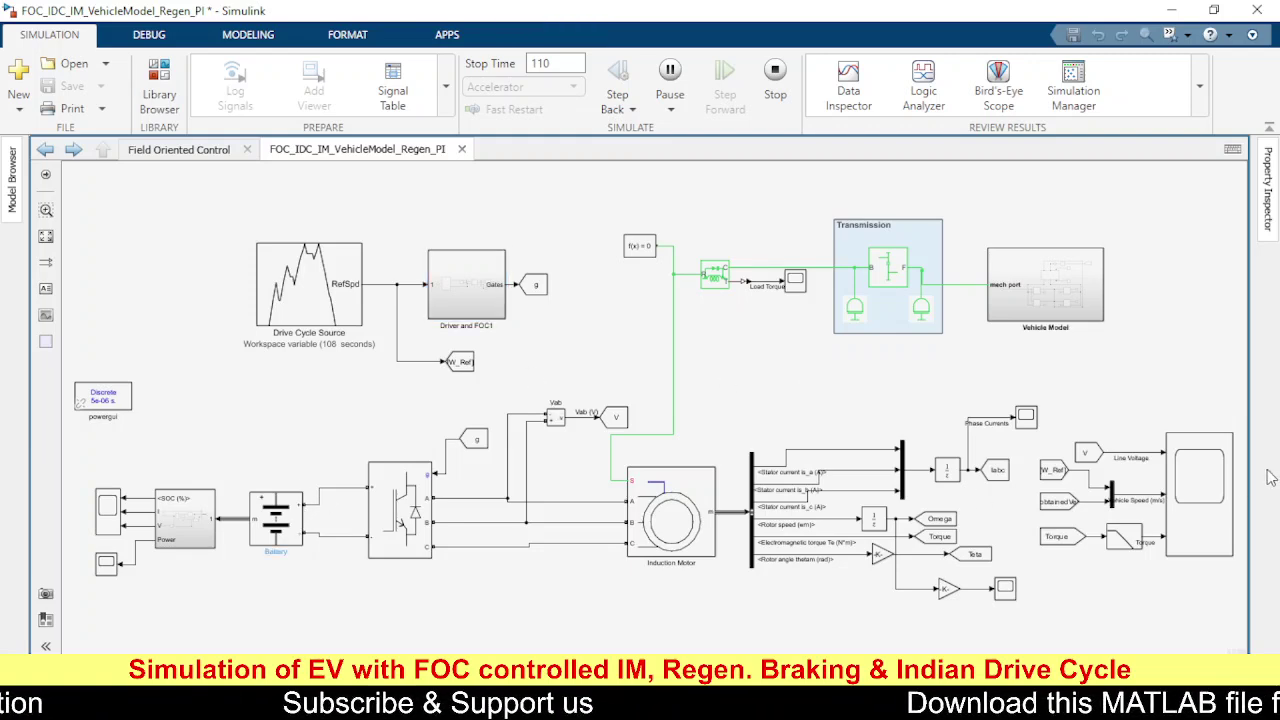
left_click(1201, 488)
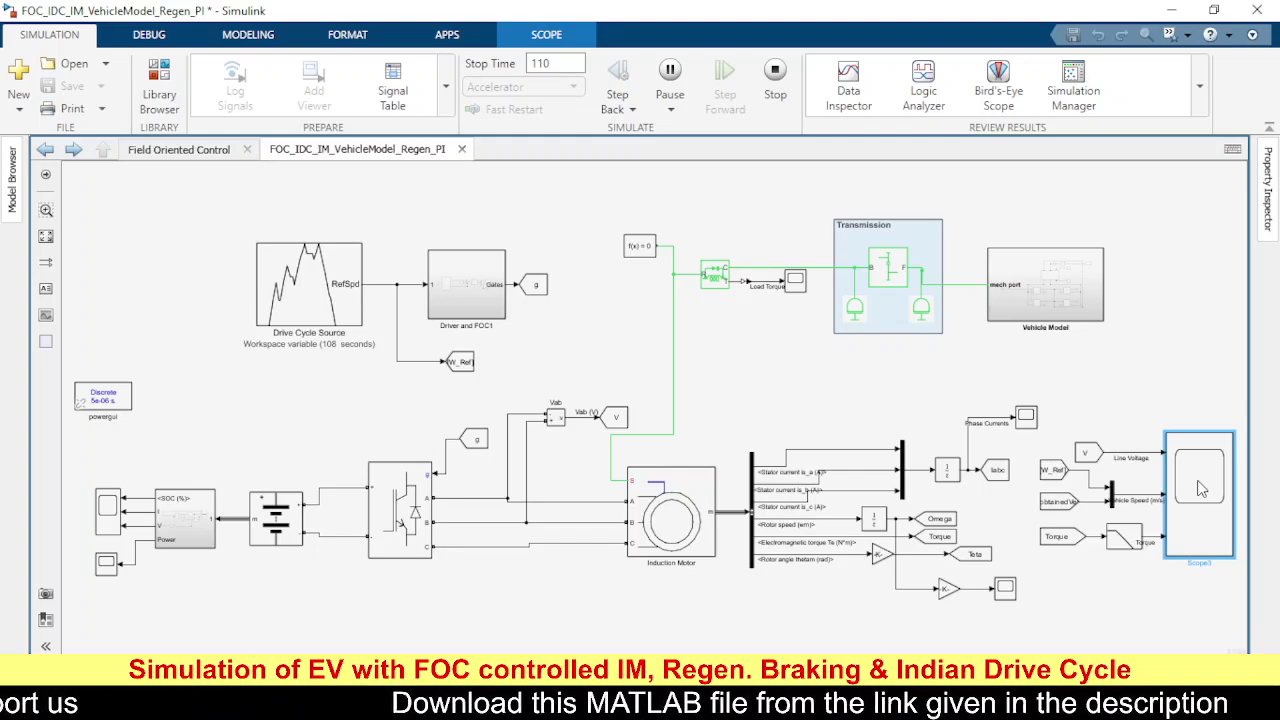
double_click(1201, 488)
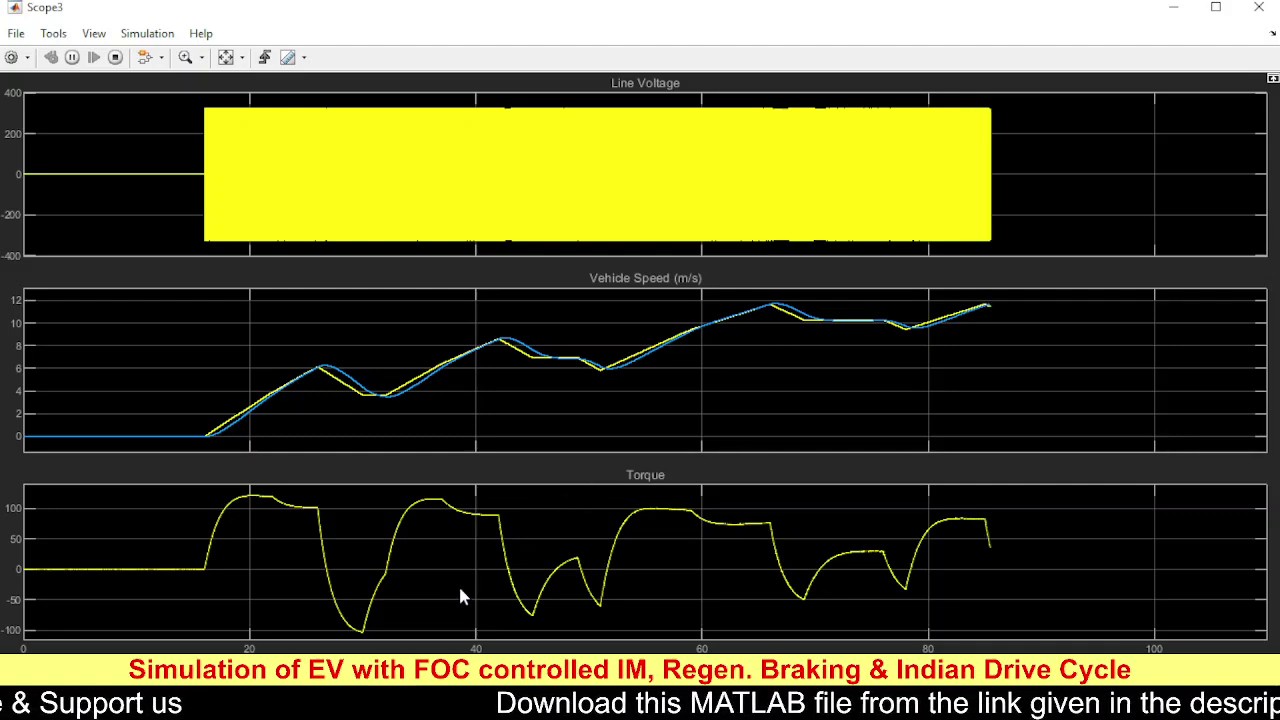
Return to the model, open the battery scope Scope2 and scale its axes to fit the full waveforms
mouse_move(640, 710)
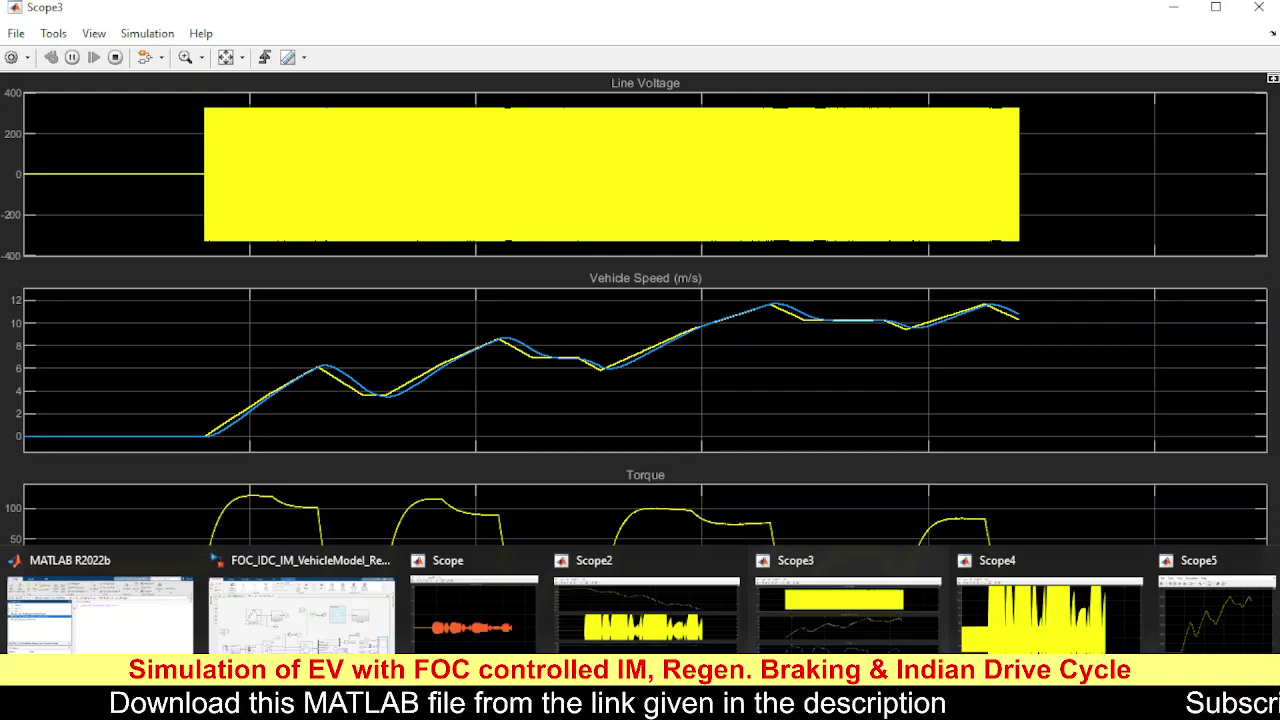
left_click(352, 641)
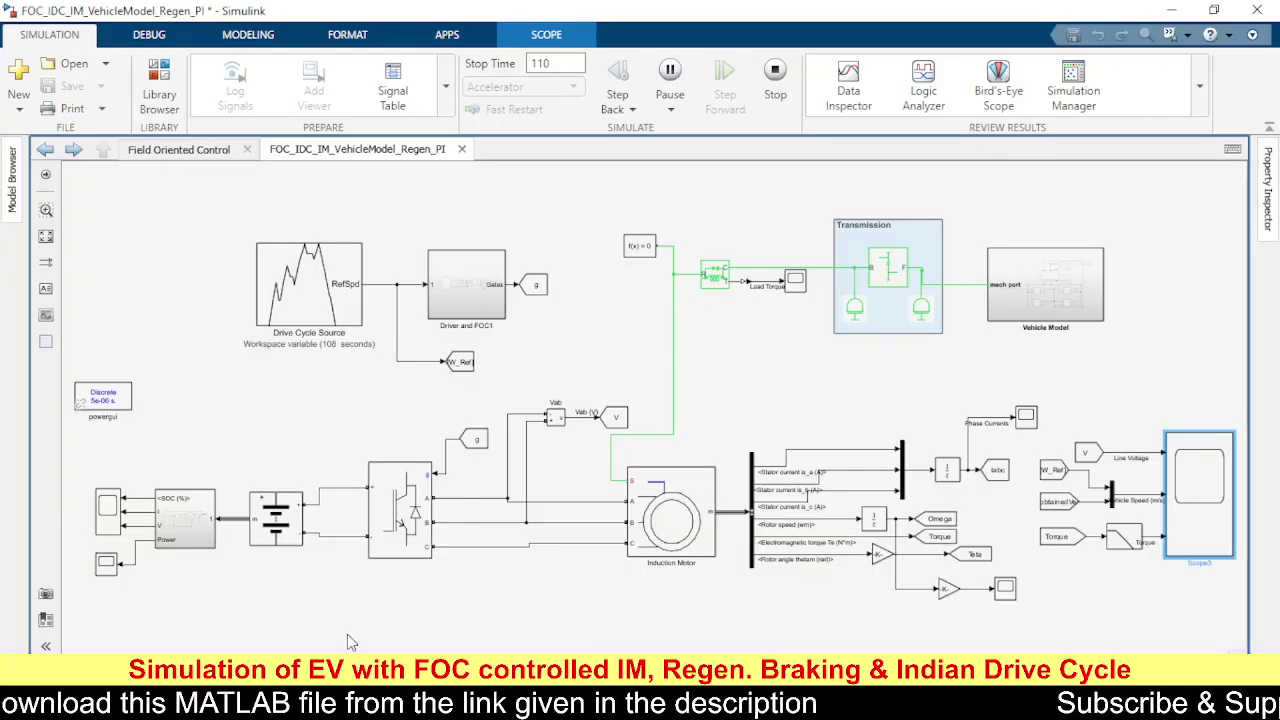
left_click(108, 512)
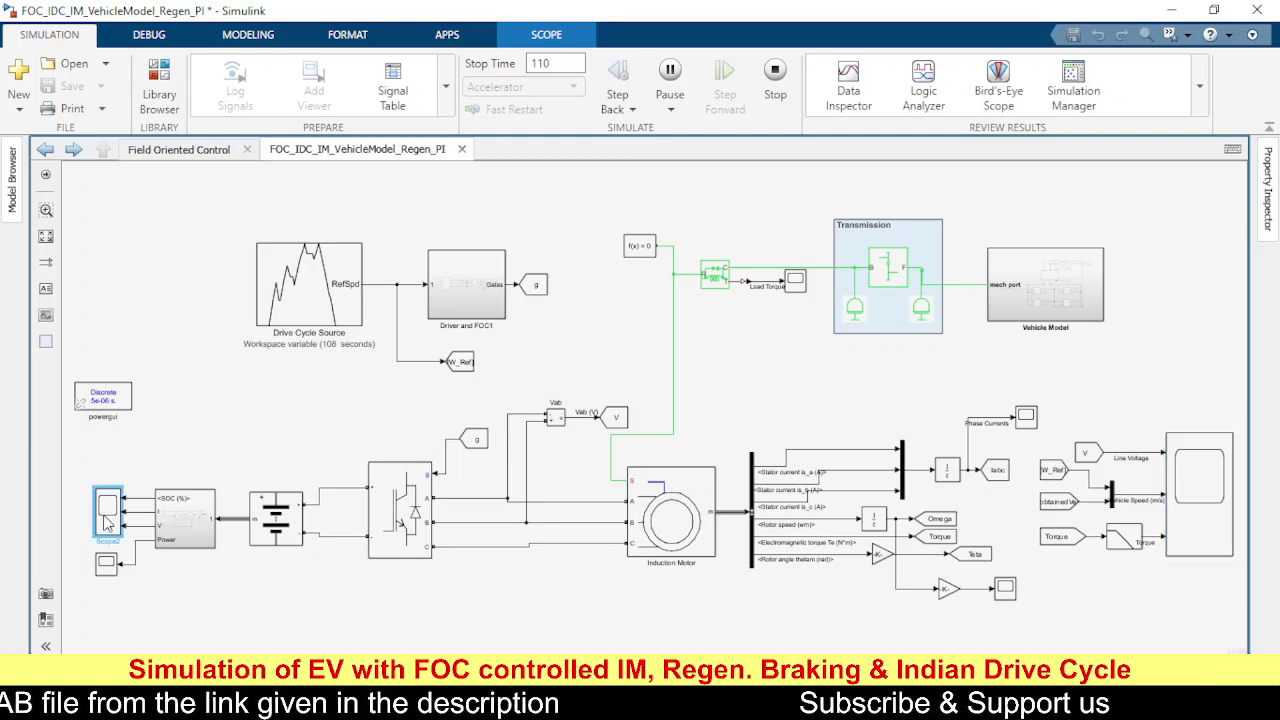
double_click(108, 512)
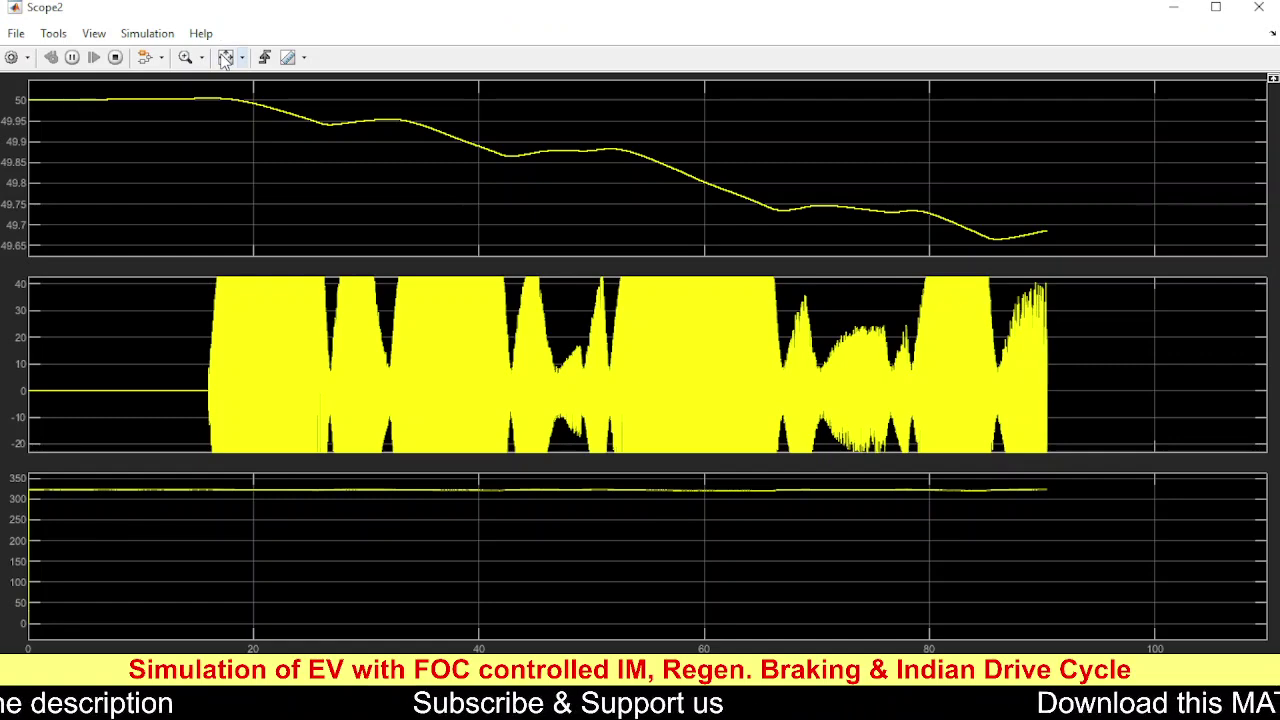
left_click(226, 59)
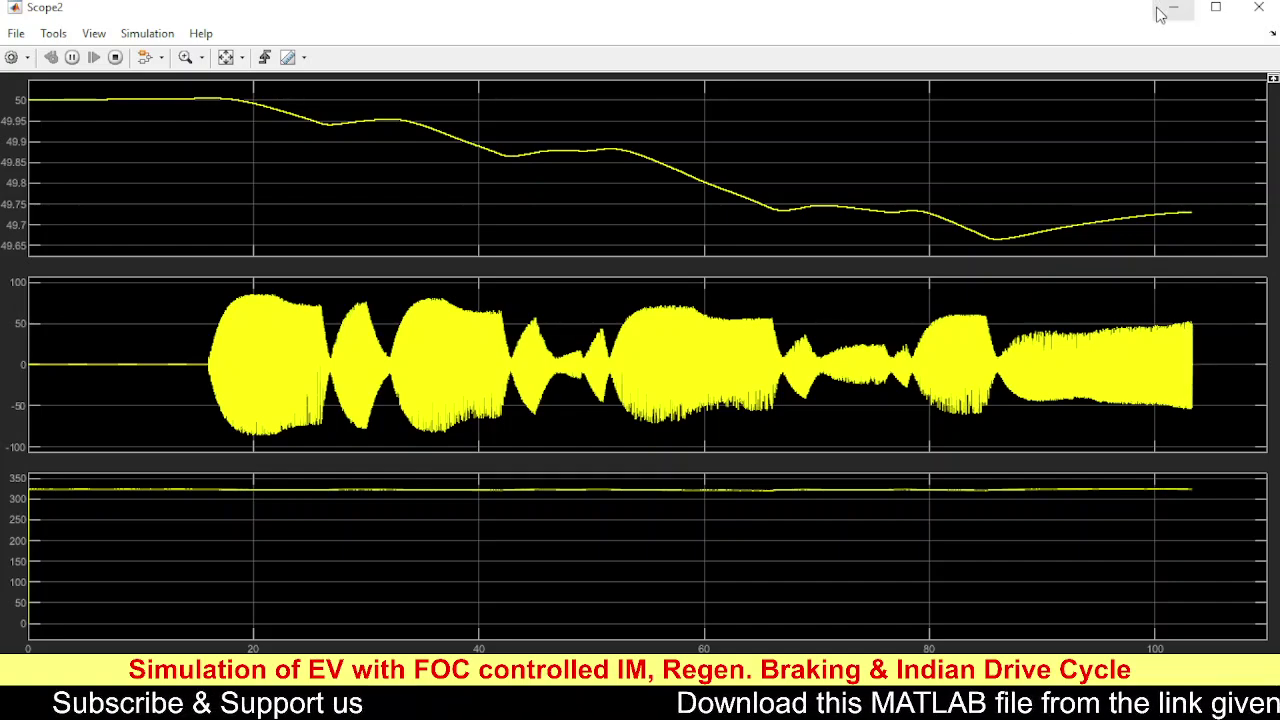
Minimize the battery scope and reopen Scope3 to examine the speed and torque curves over the full drive cycle
left_click(1172, 9)
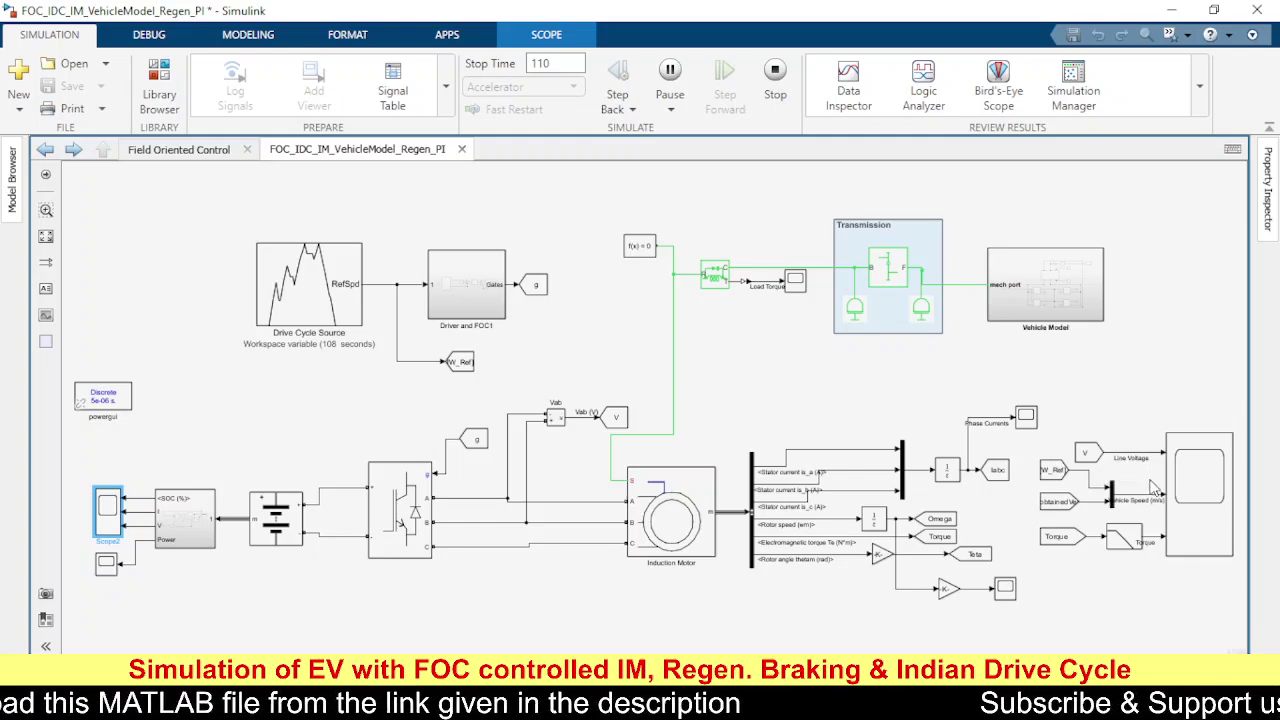
left_click(1193, 486)
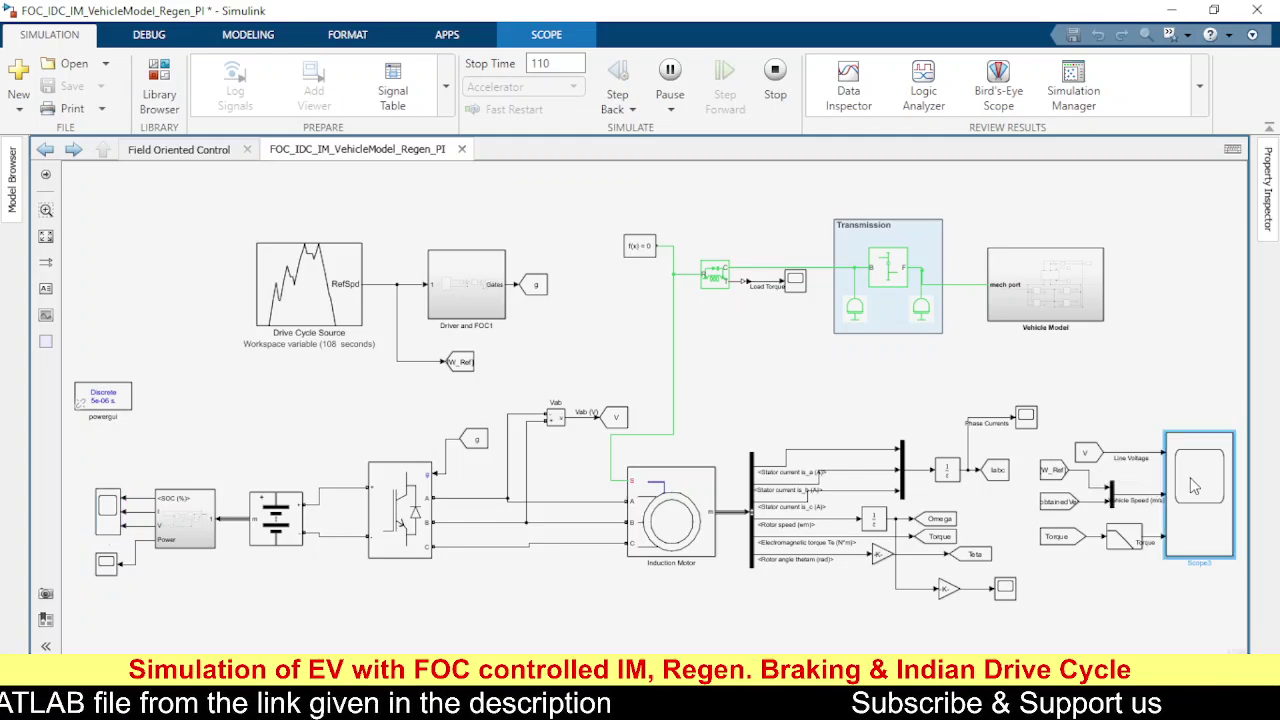
double_click(1193, 486)
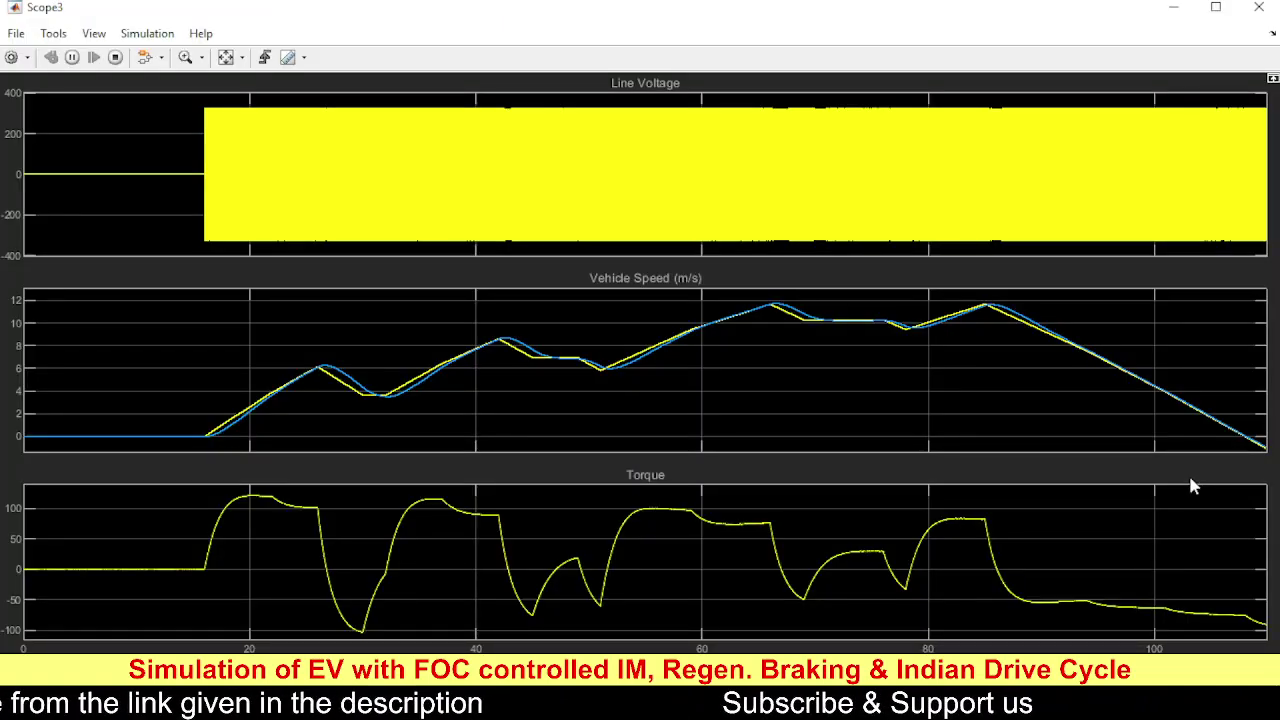